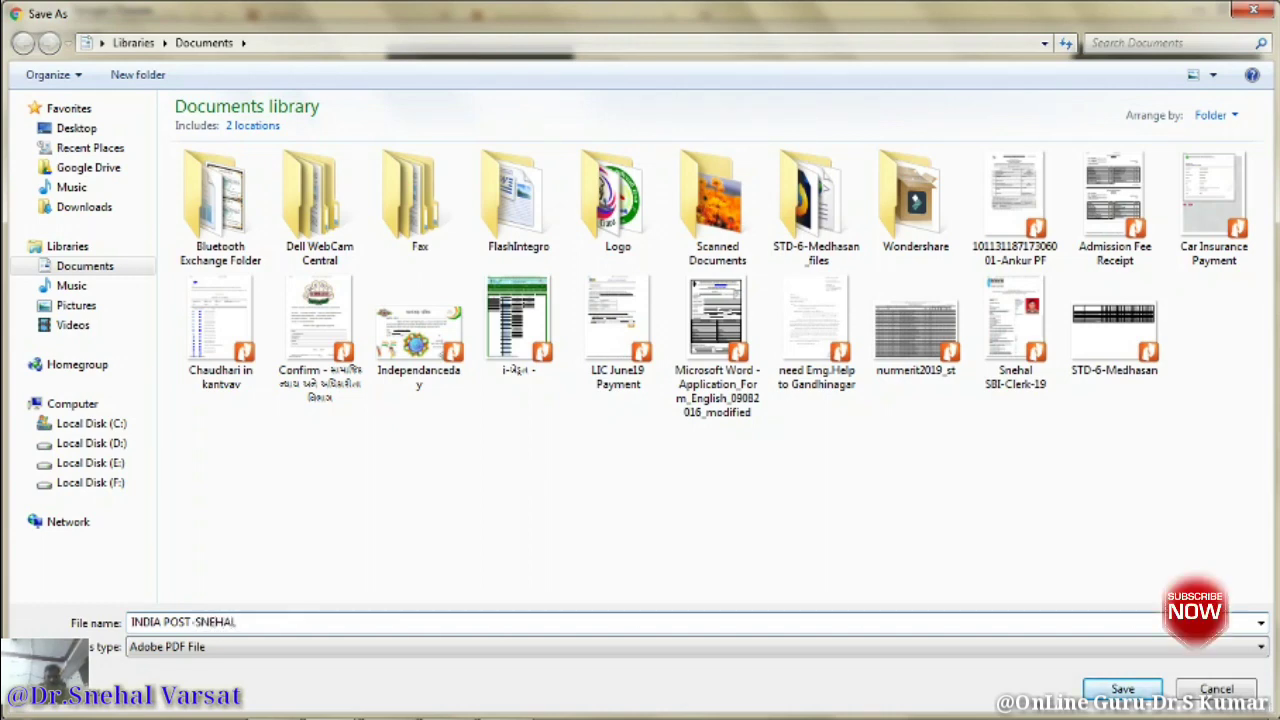
Save the registration printout as PDF, copy the registration number, and open Stage 2 online fee payment
key("Return")
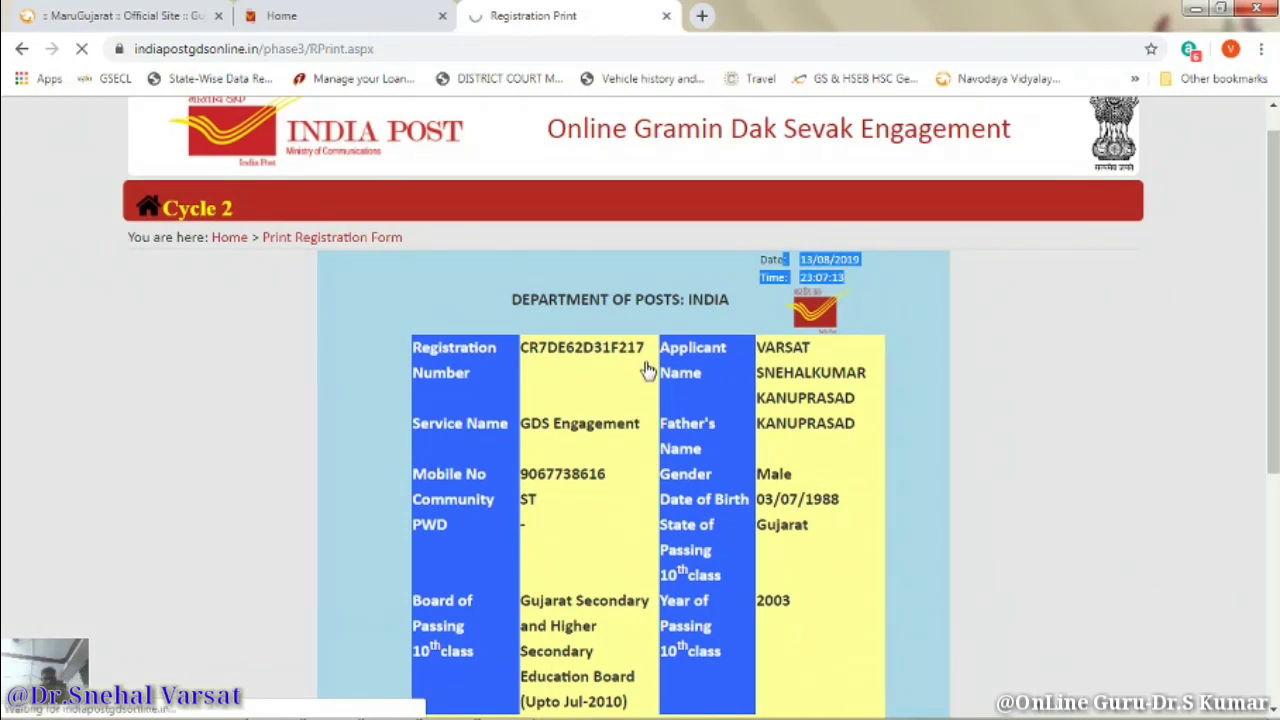
left_click_drag(648, 362, 522, 362)
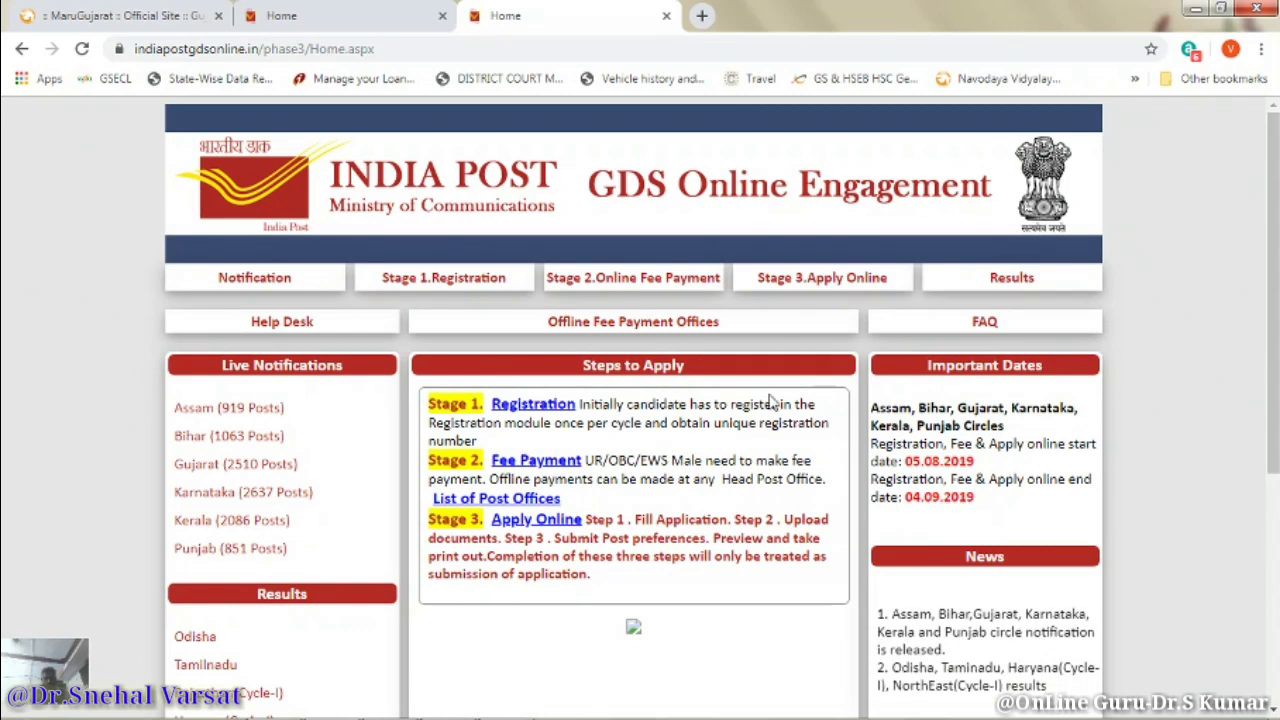
mouse_move(684, 277)
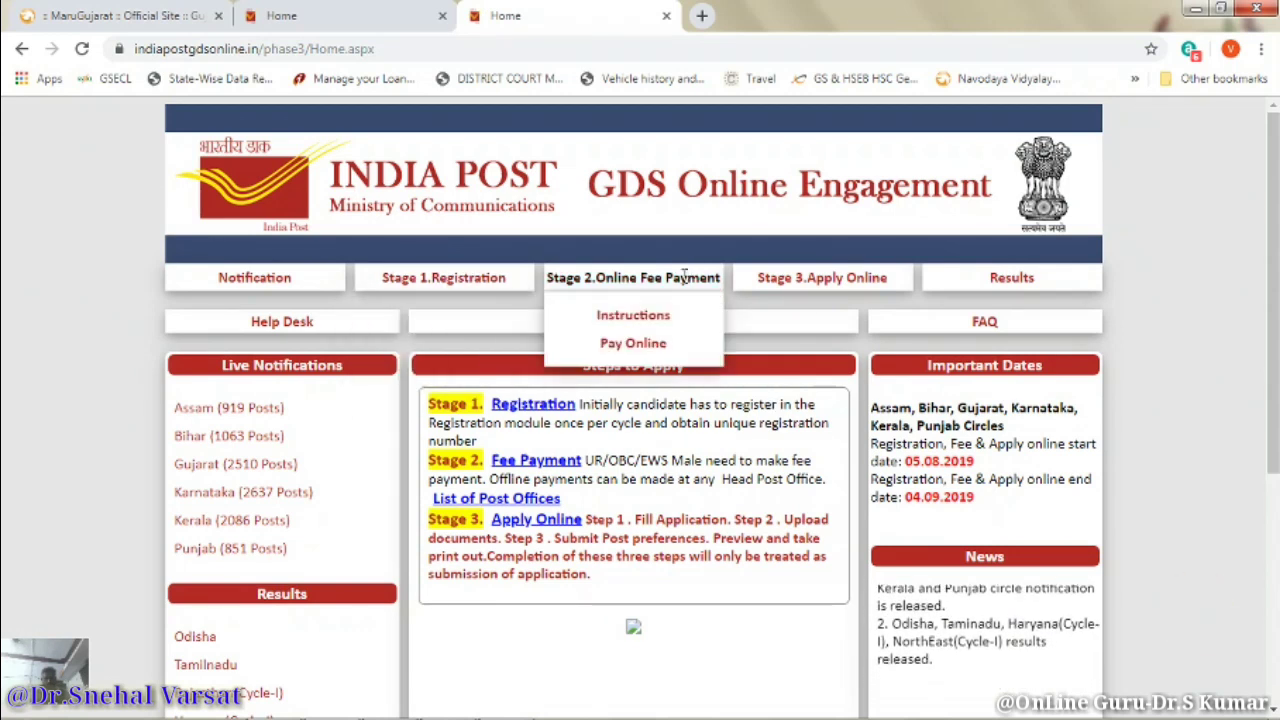
left_click(645, 343)
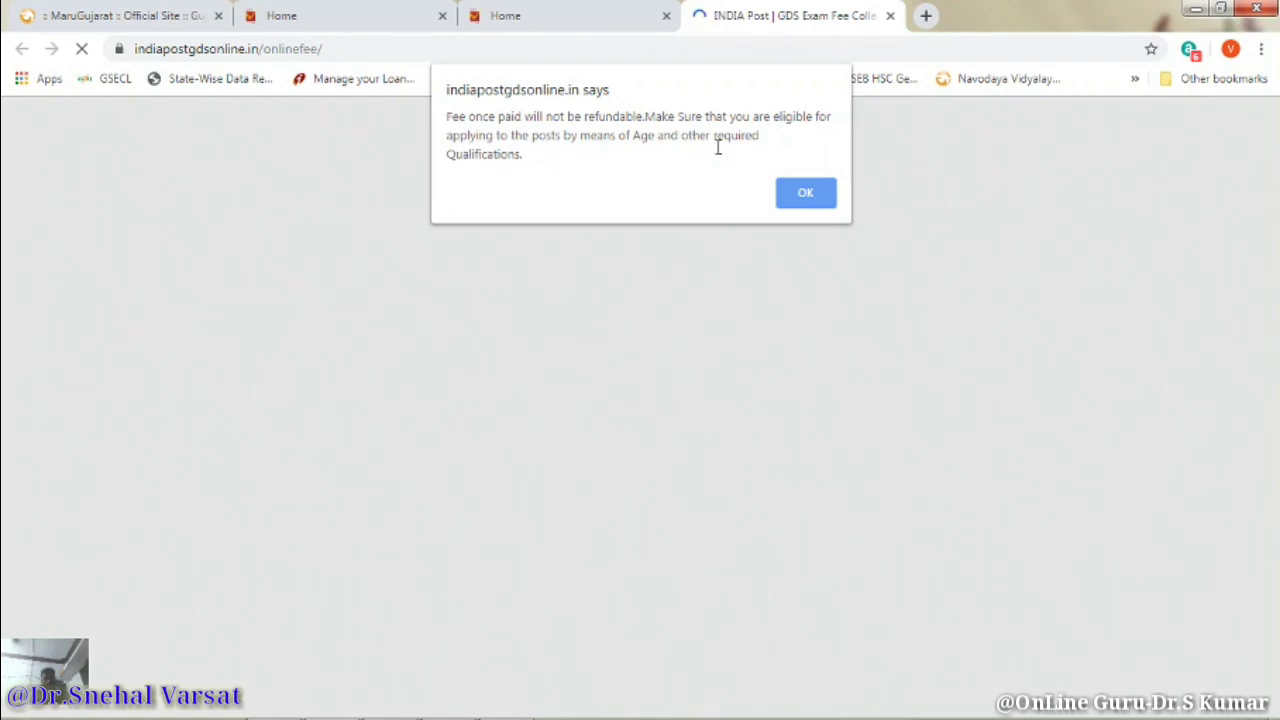
Dismiss the non-refundable warning and paste the registration number into the fee form
left_click(806, 193)
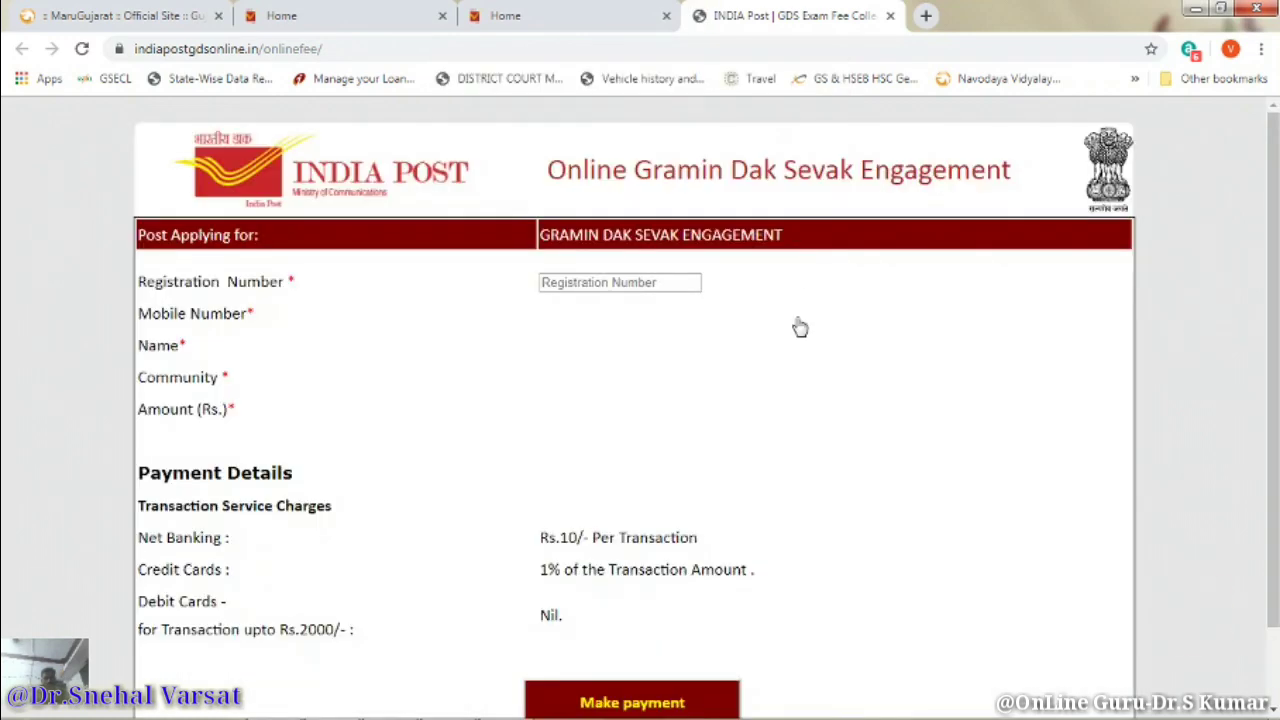
left_click(641, 284)
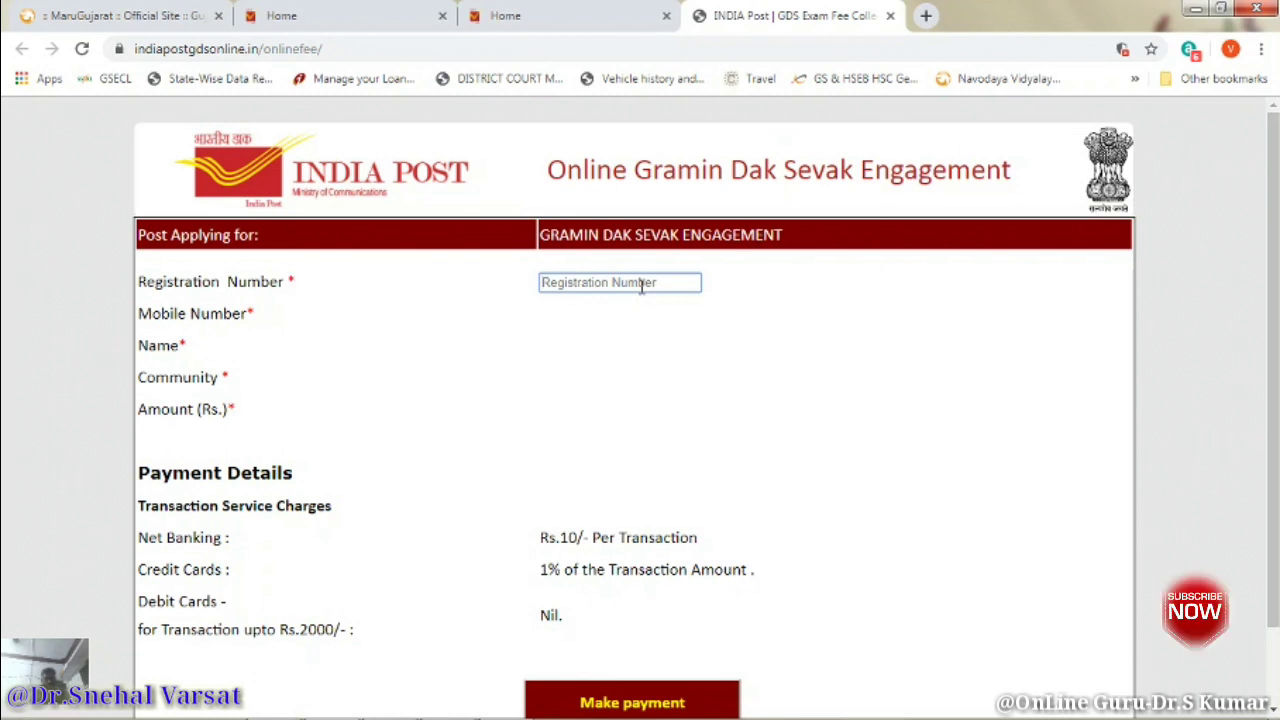
key("ctrl+v")
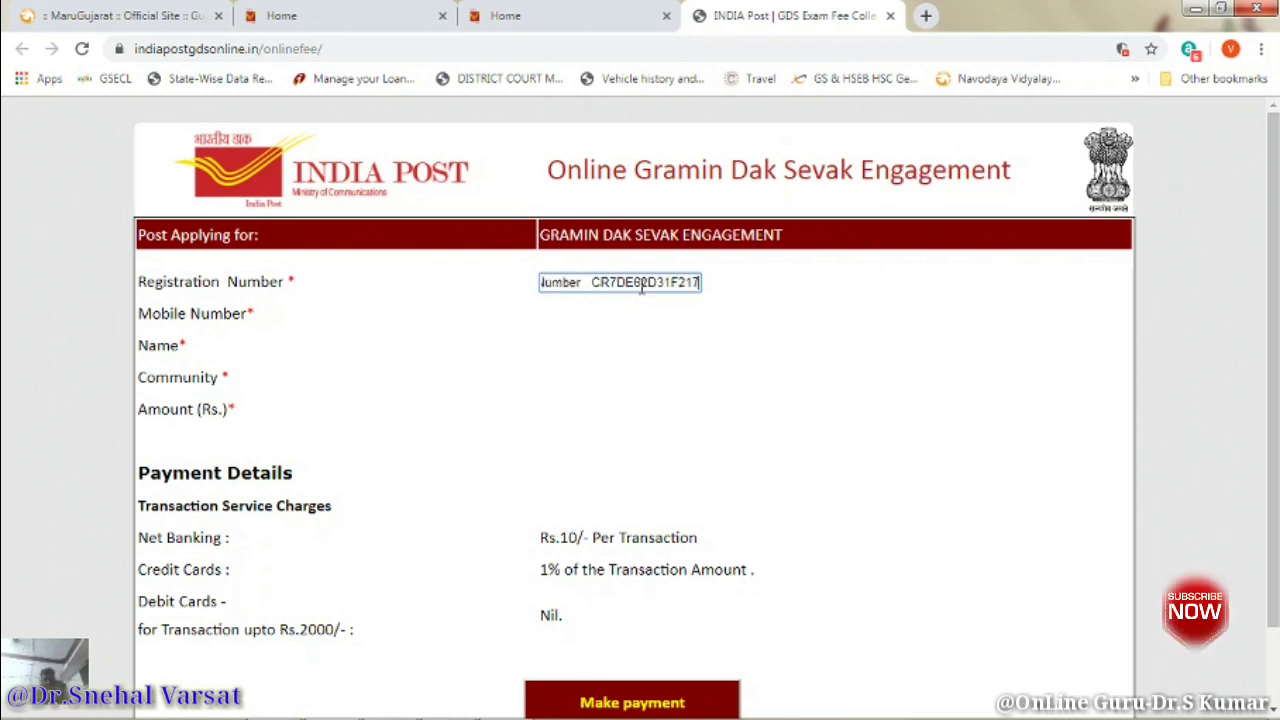
left_click(597, 285)
key("BackSpace")
key("BackSpace")
key("BackSpace")
key("BackSpace")
key("BackSpace")
key("BackSpace")
key("BackSpace")
key("BackSpace")
key("BackSpace")
key("BackSpace")
key("BackSpace")
key("BackSpace")
key("BackSpace")
key("BackSpace")
key("BackSpace")
key("BackSpace")
key("BackSpace")
key("BackSpace")
key("BackSpace")
key("BackSpace")
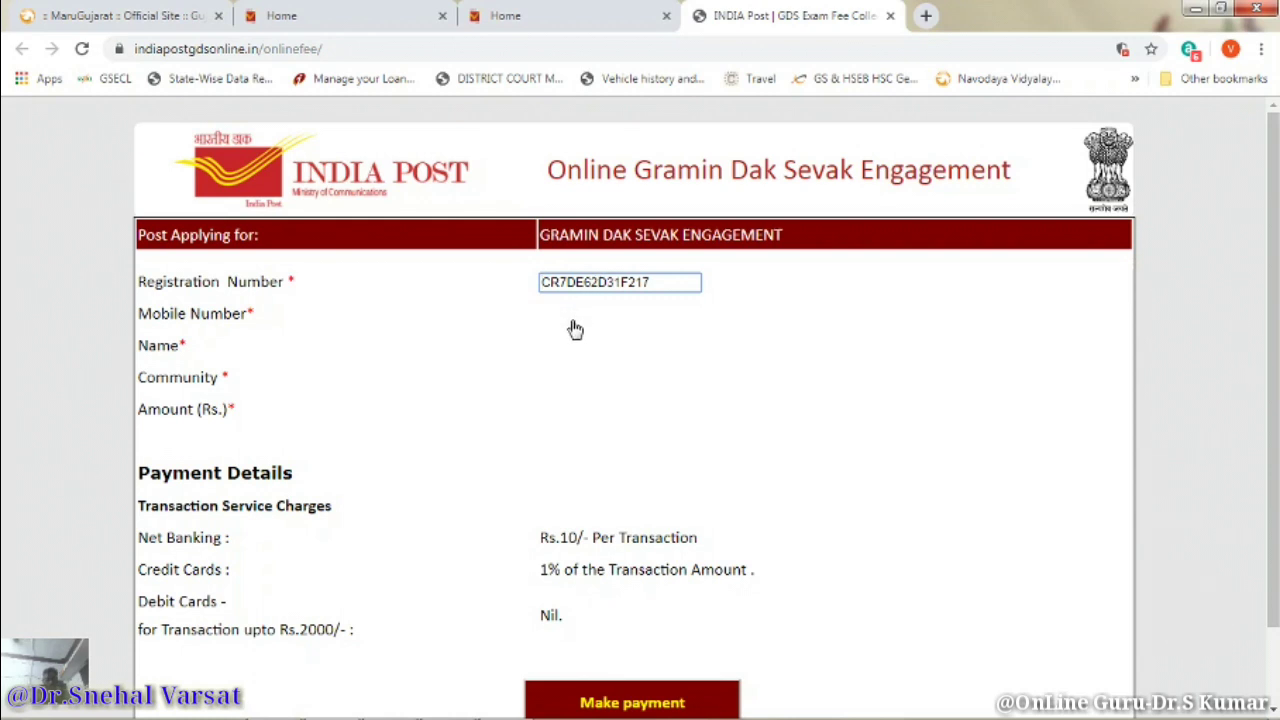
left_click(480, 331)
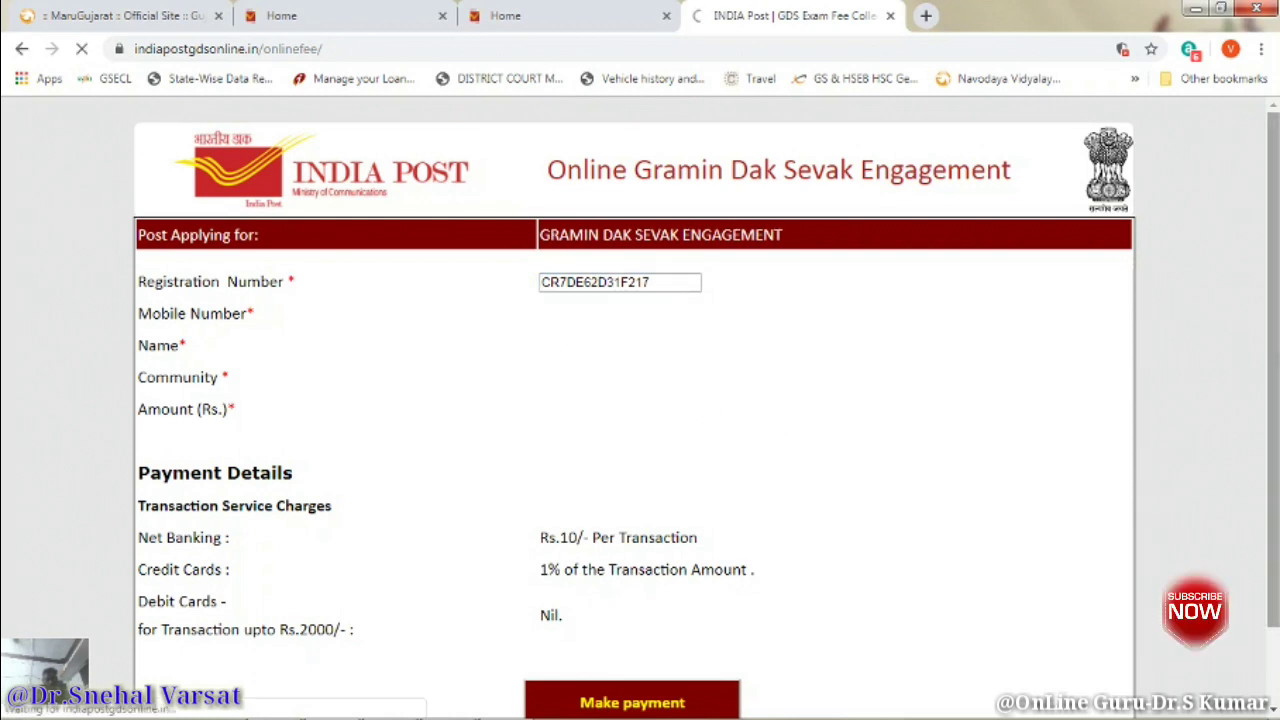
Acknowledge the no-fee-required notice and go back to the GDS home page
scroll(730, 480, "down", 1)
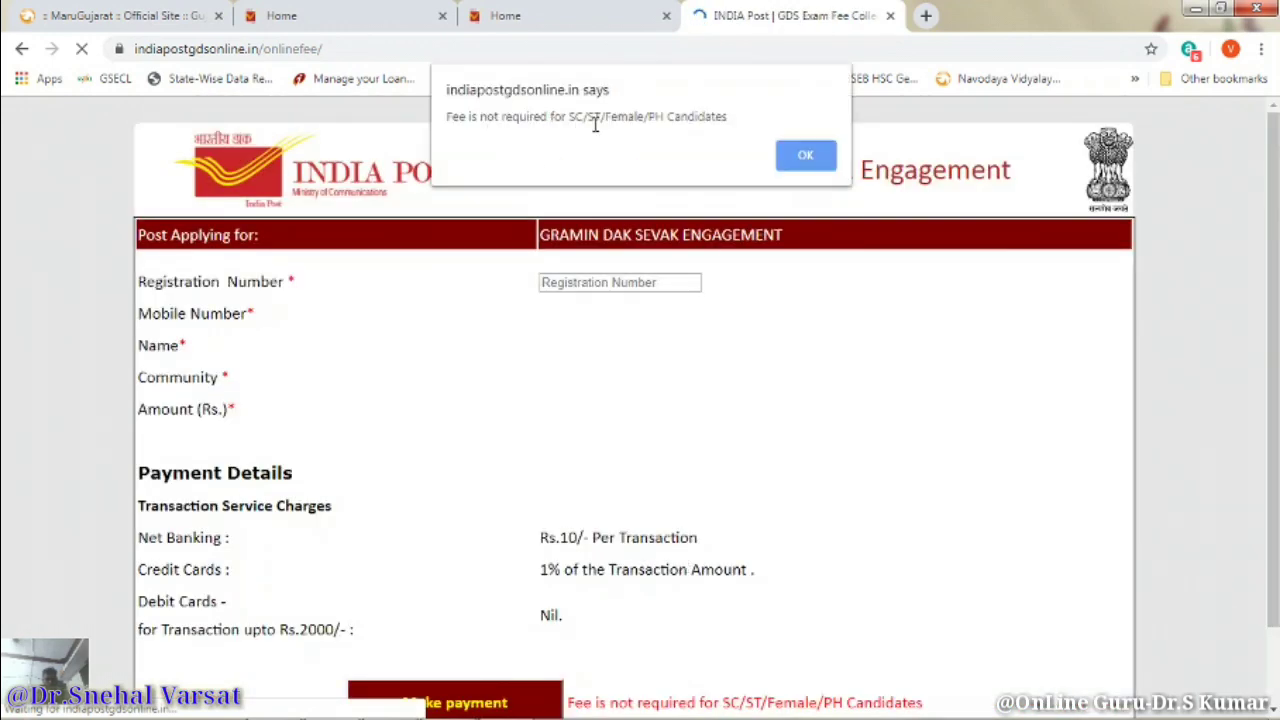
left_click(808, 154)
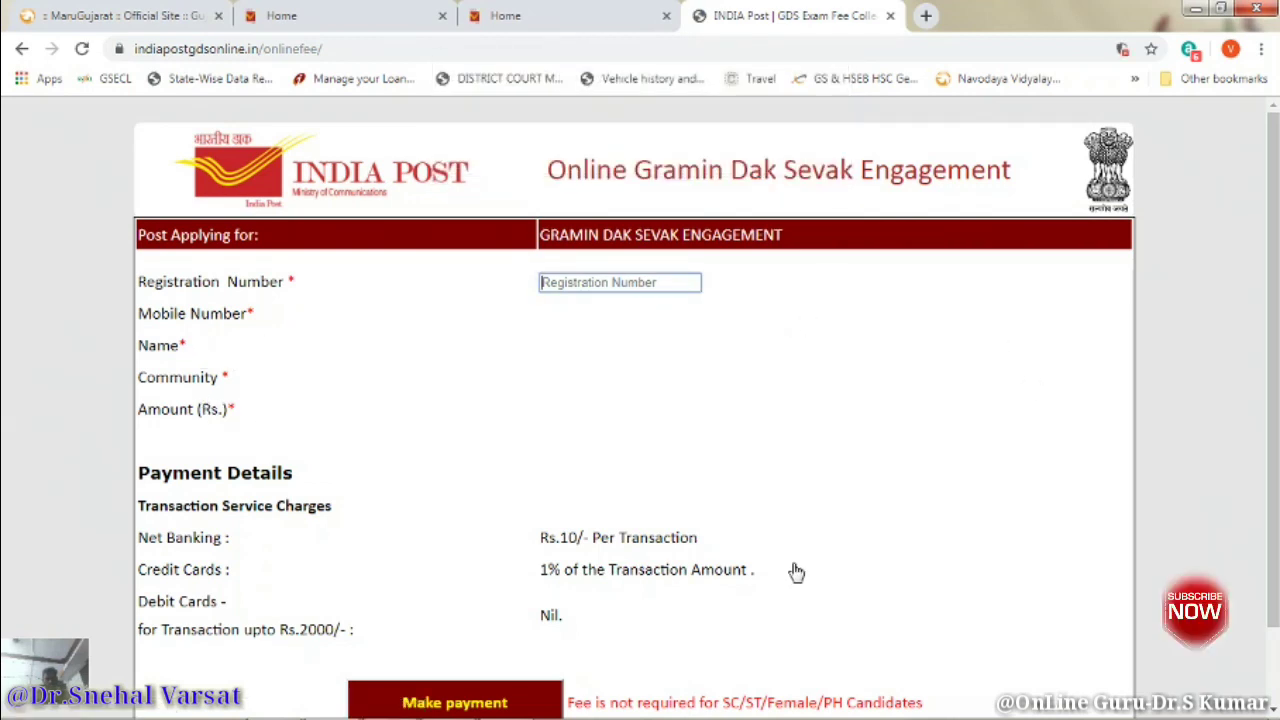
scroll(1272, 400, "down", 2)
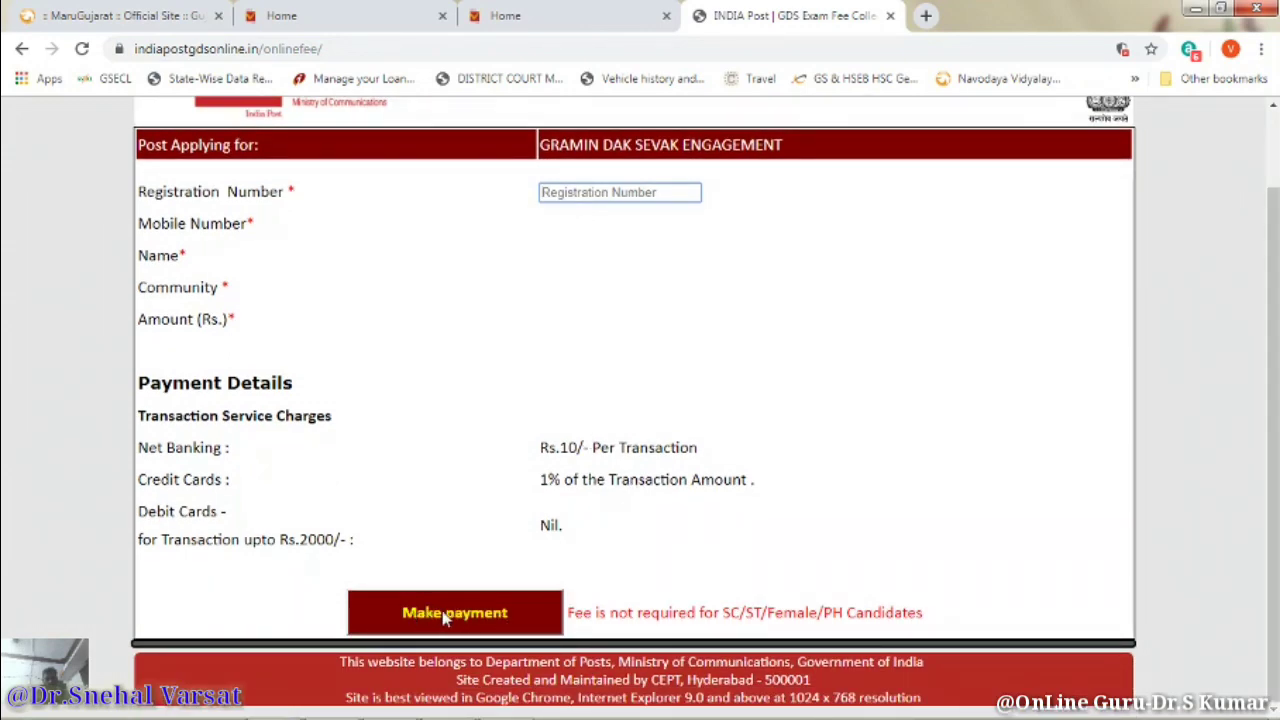
scroll(1272, 400, "up", 1)
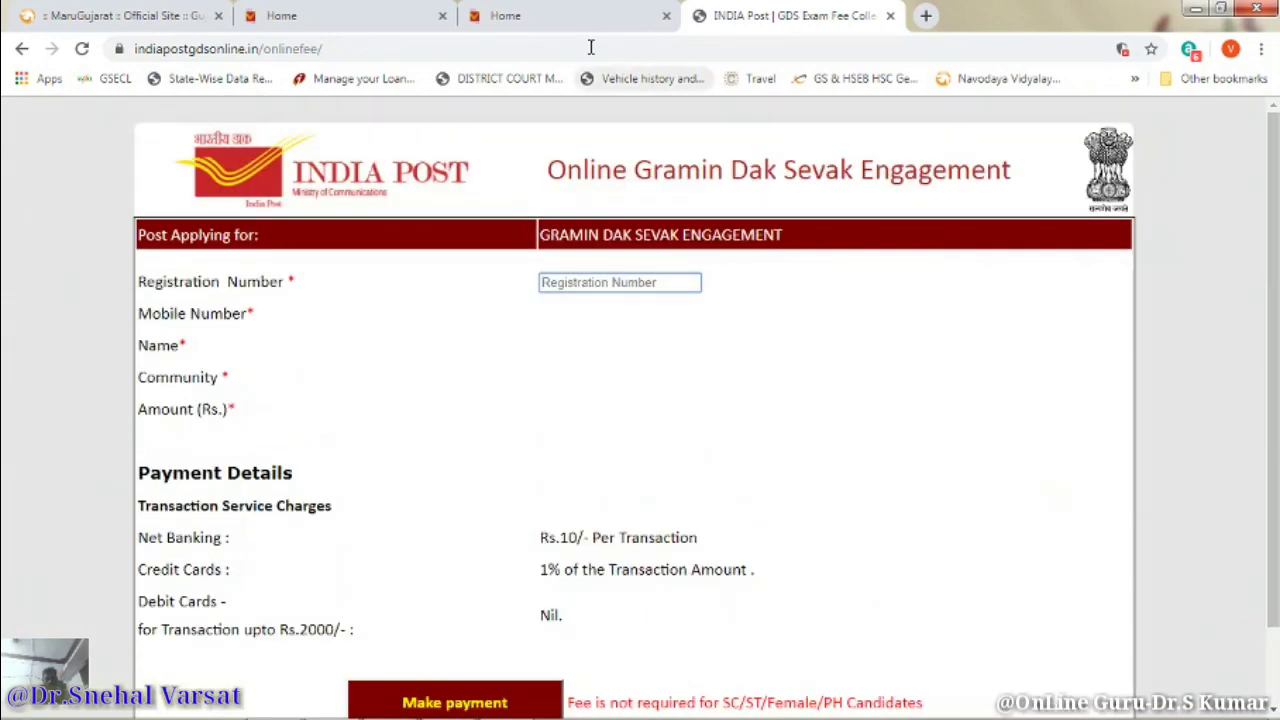
left_click(592, 16)
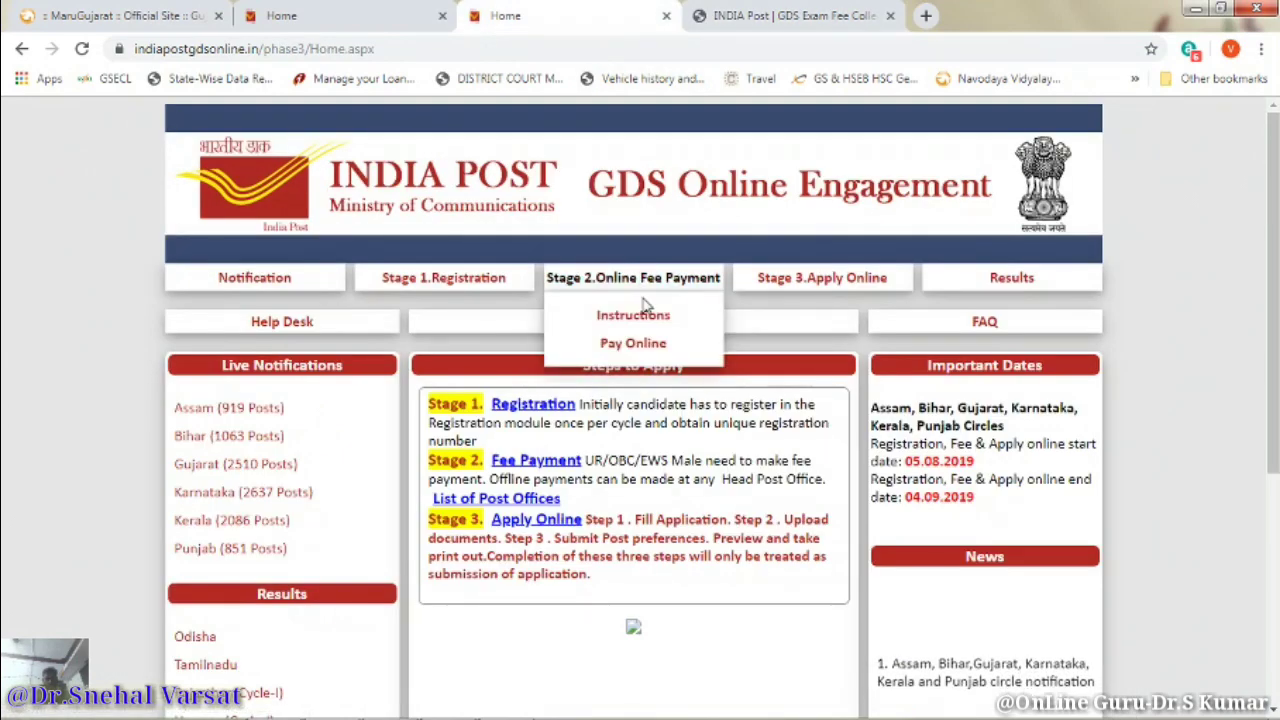
Open the Stage 3 Apply Online page and close the fee payment tab
mouse_move(790, 272)
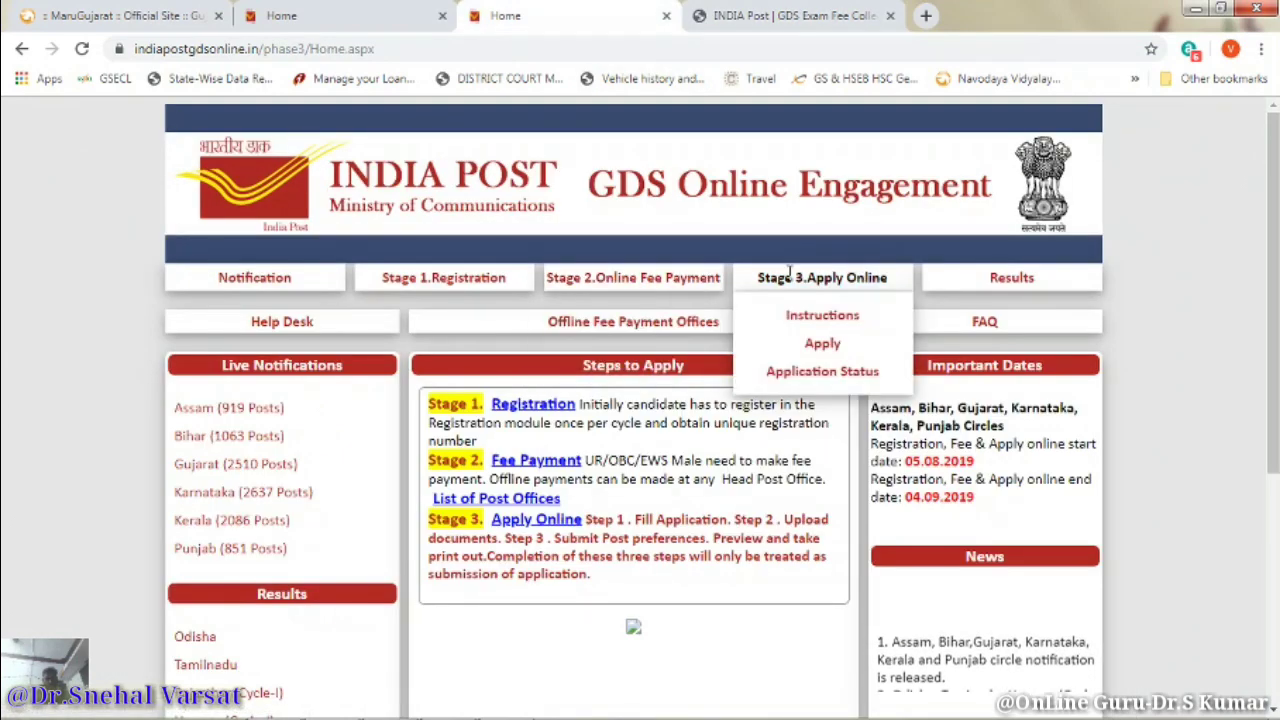
left_click(818, 345)
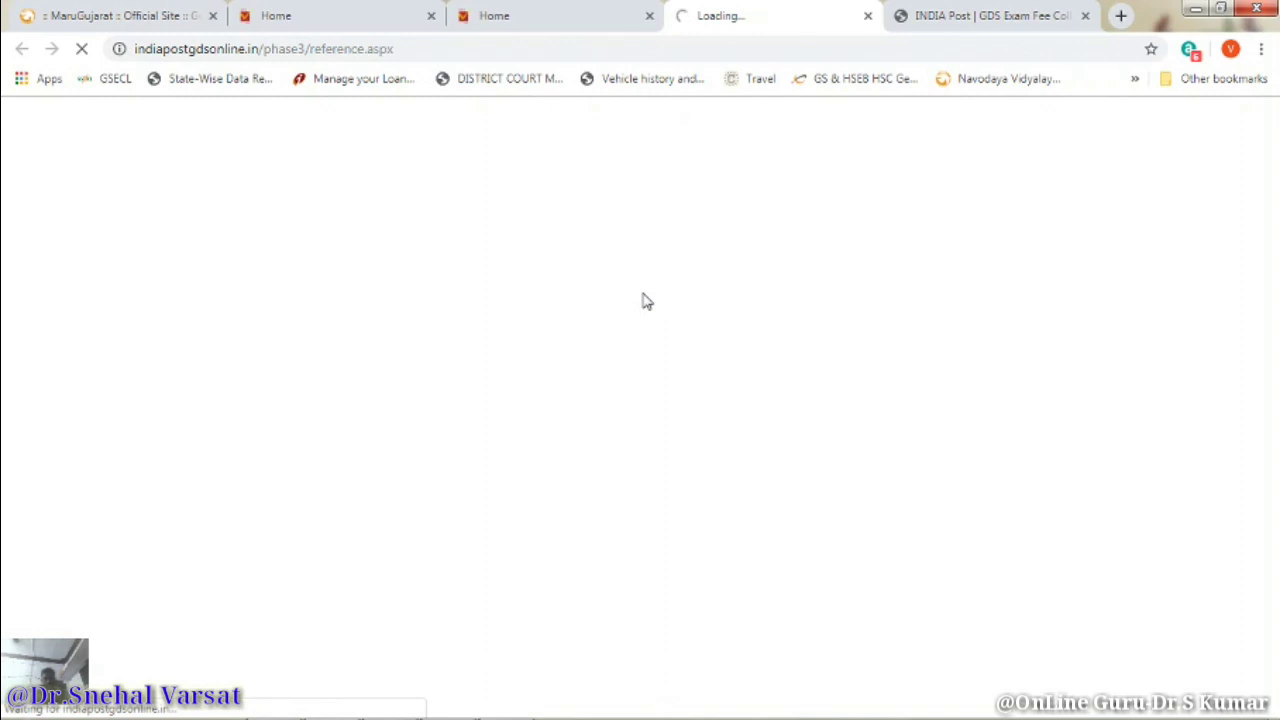
left_click(1085, 16)
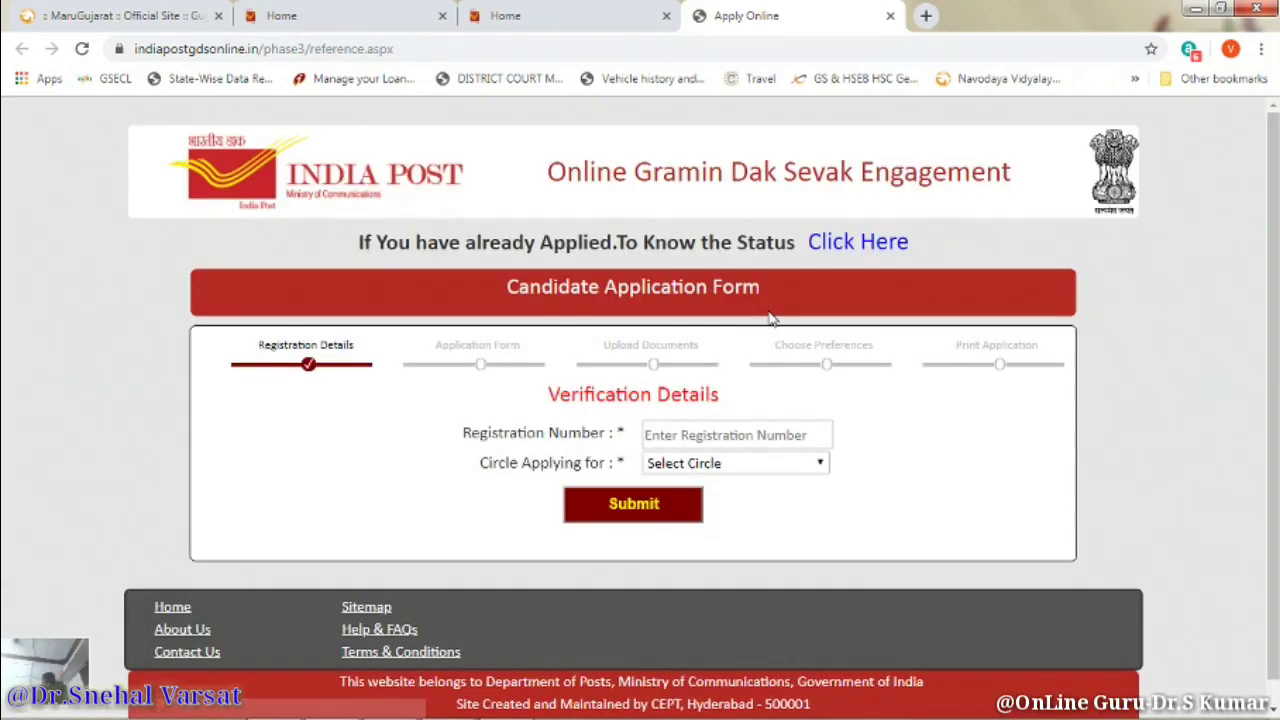
Submit the pasted registration number with Gujarat circle to receive an OTP
left_click(739, 435)
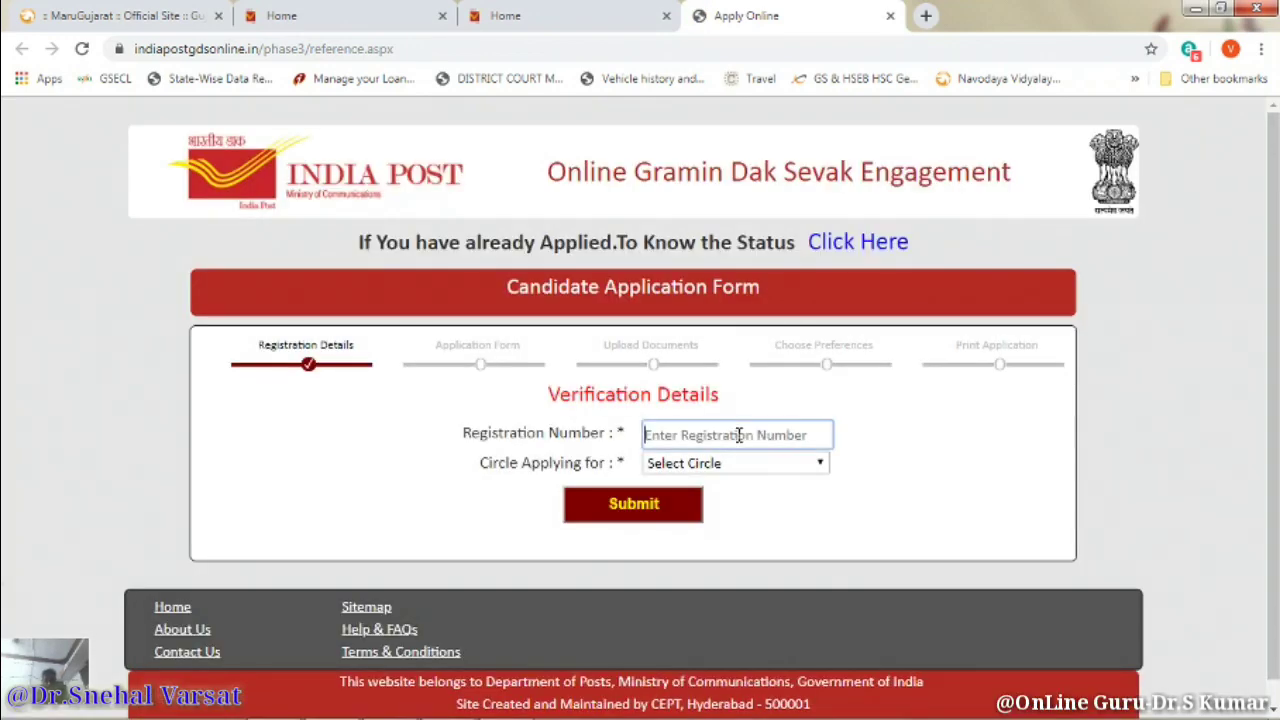
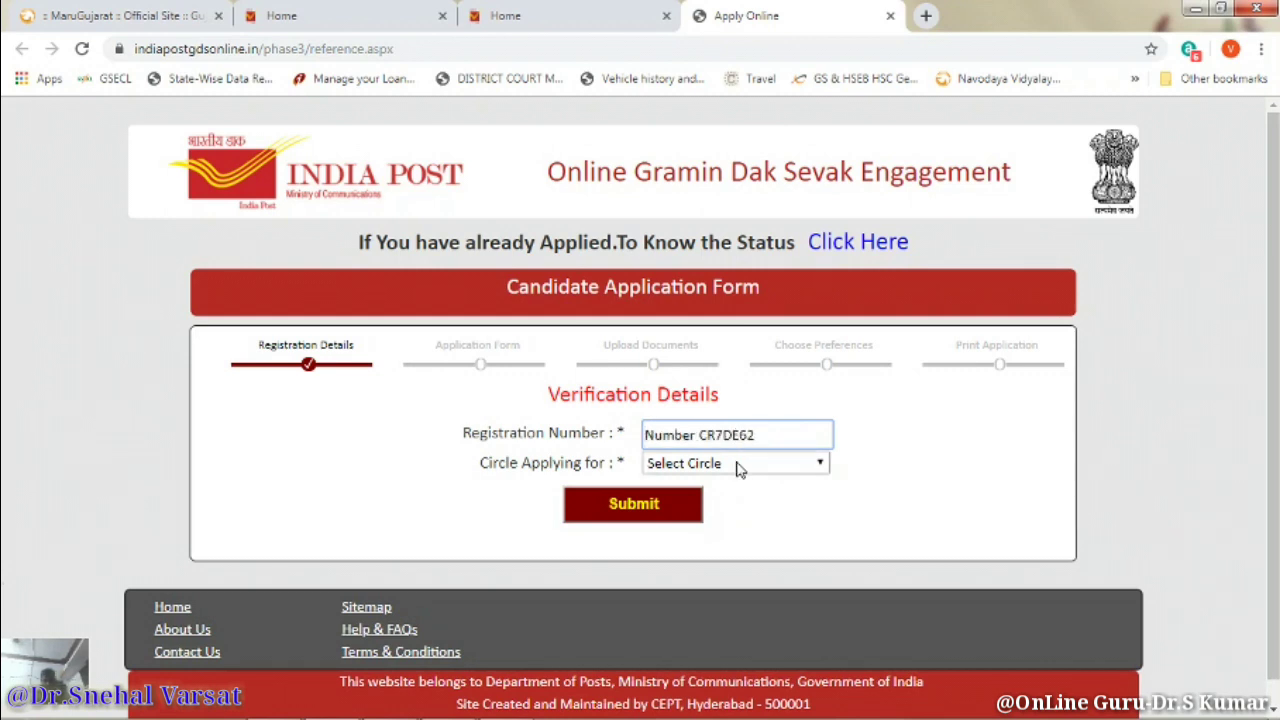
left_click(699, 436)
key("BackSpace")
key("BackSpace")
key("BackSpace")
key("BackSpace")
key("BackSpace")
key("BackSpace")
key("BackSpace")
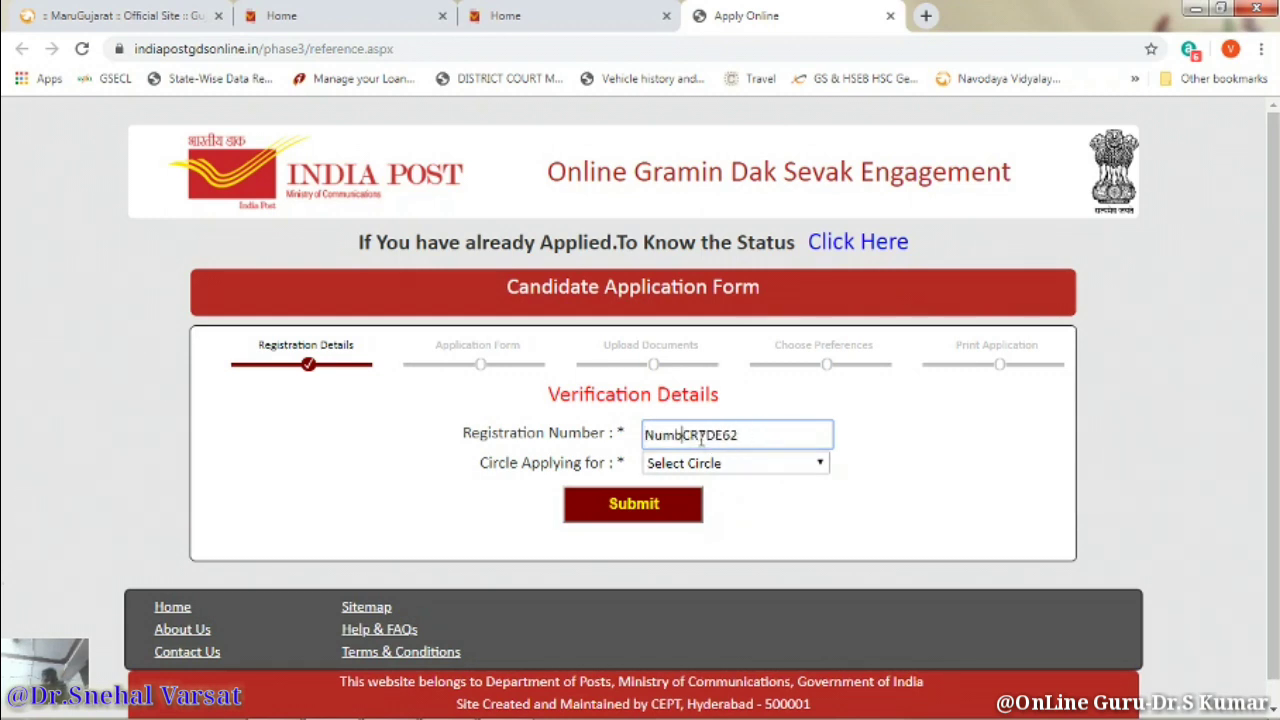
left_click(715, 464)
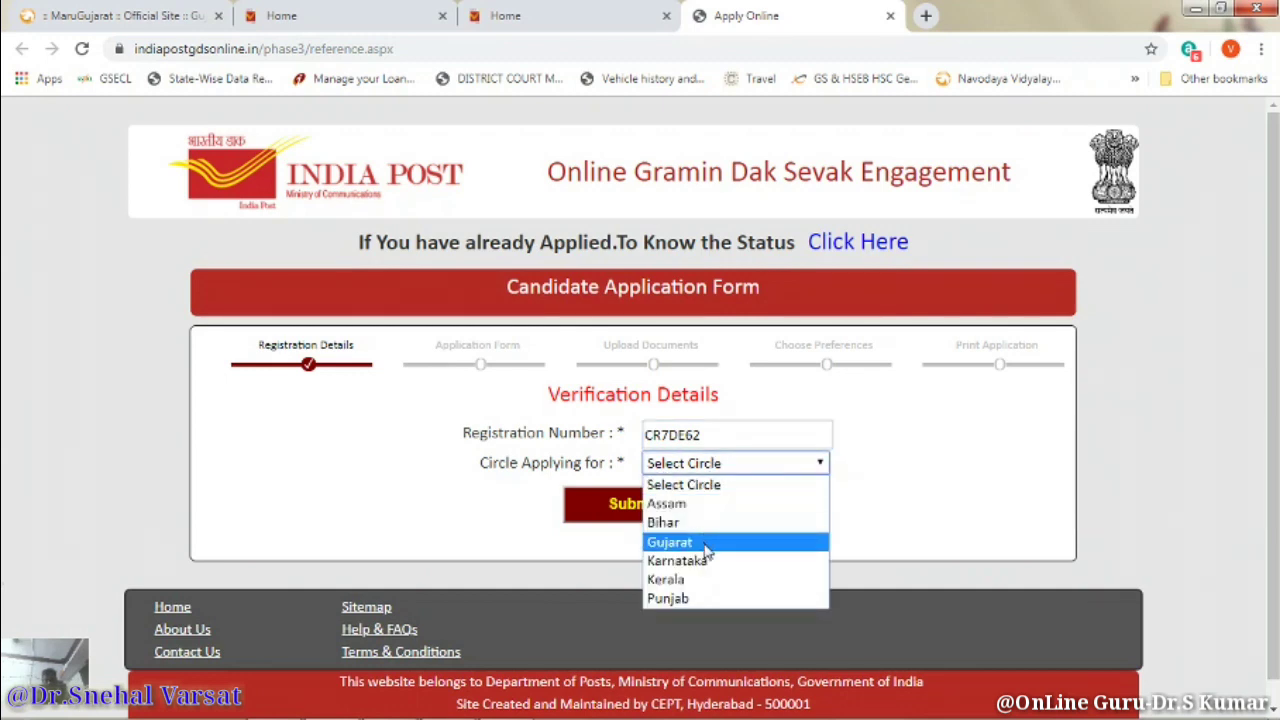
left_click(705, 545)
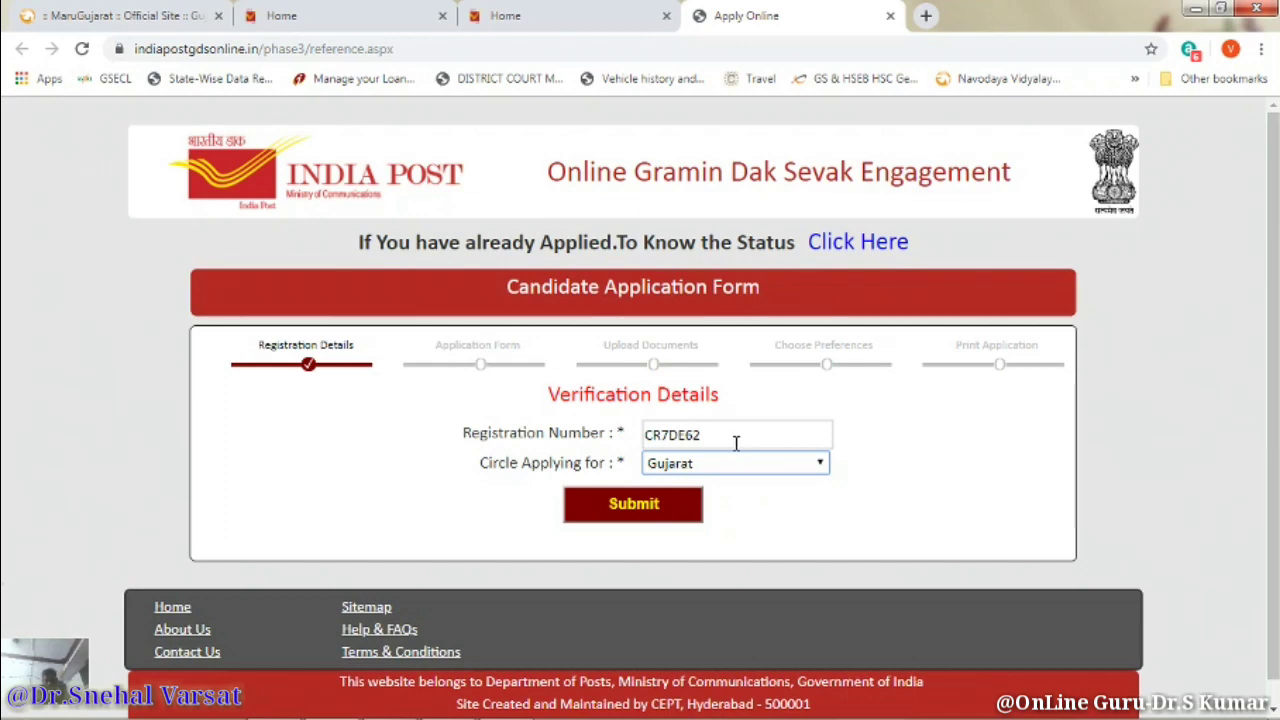
left_click(545, 12)
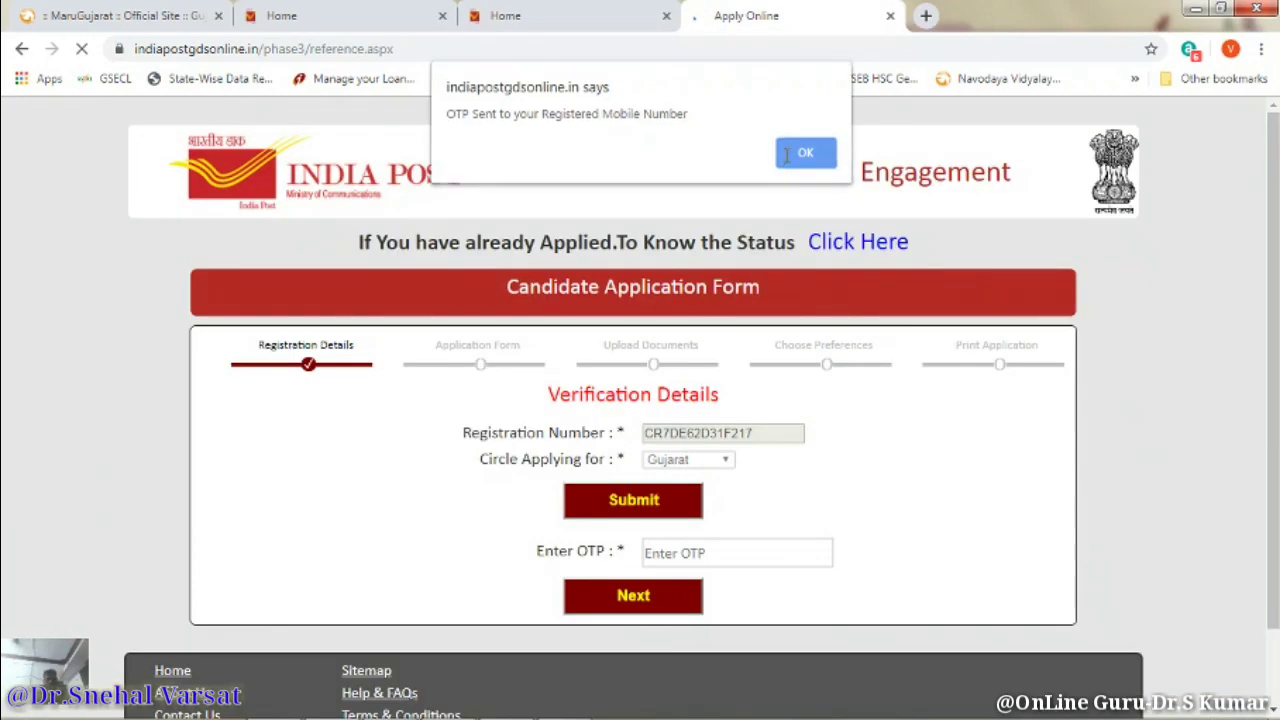
left_click(789, 160)
left_click(732, 552)
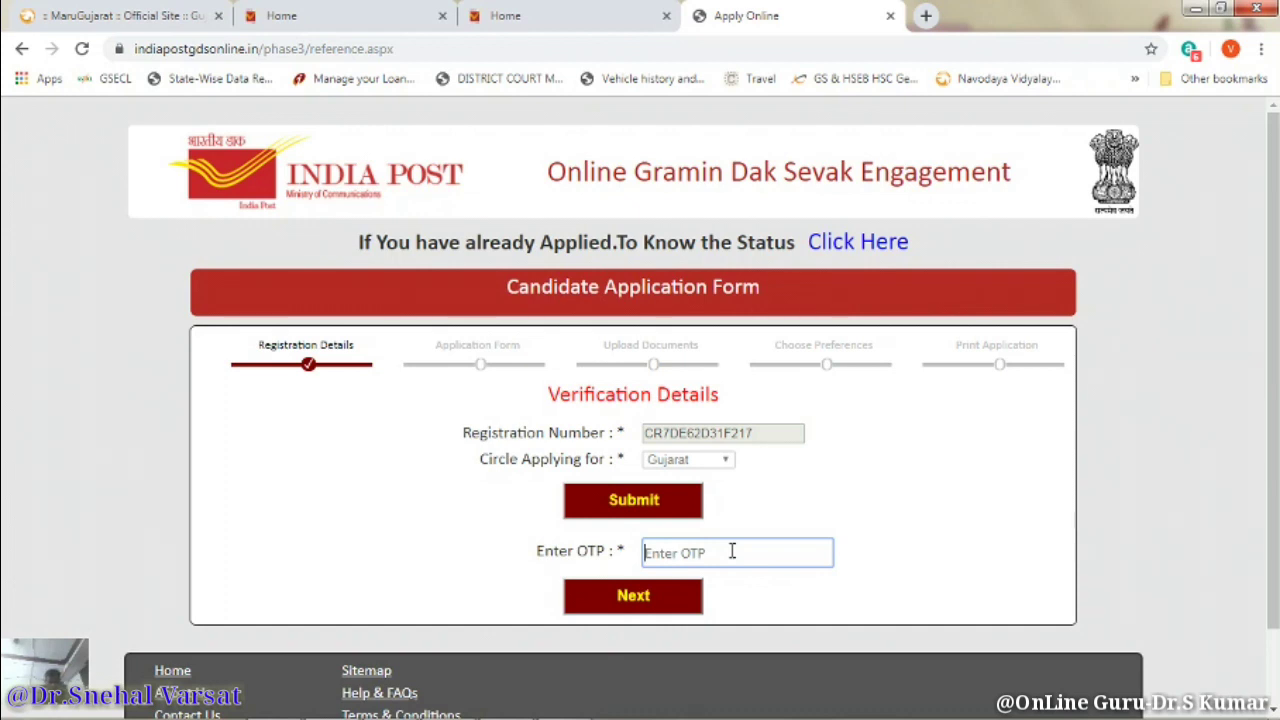
Enter the OTP and verify it to reach the prefilled Application Form
left_click(652, 598)
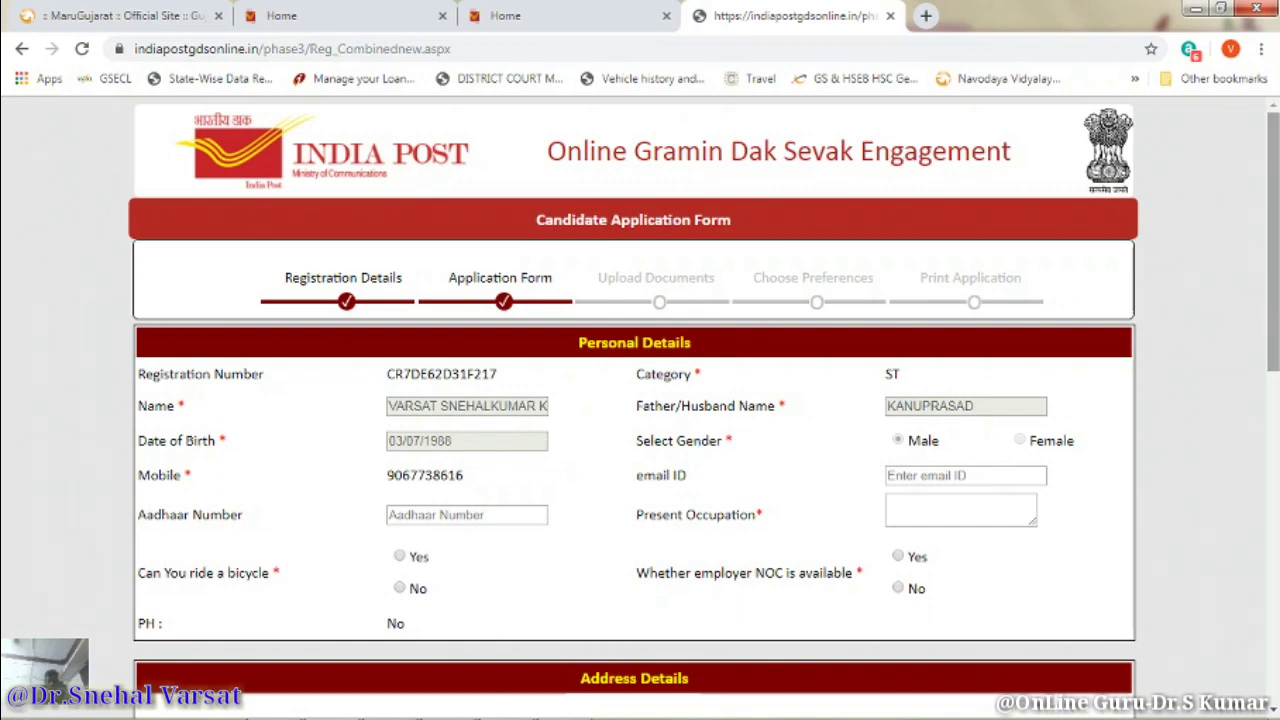
Fill in the candidate's email ID on the application form
scroll(634, 400, "down", 2)
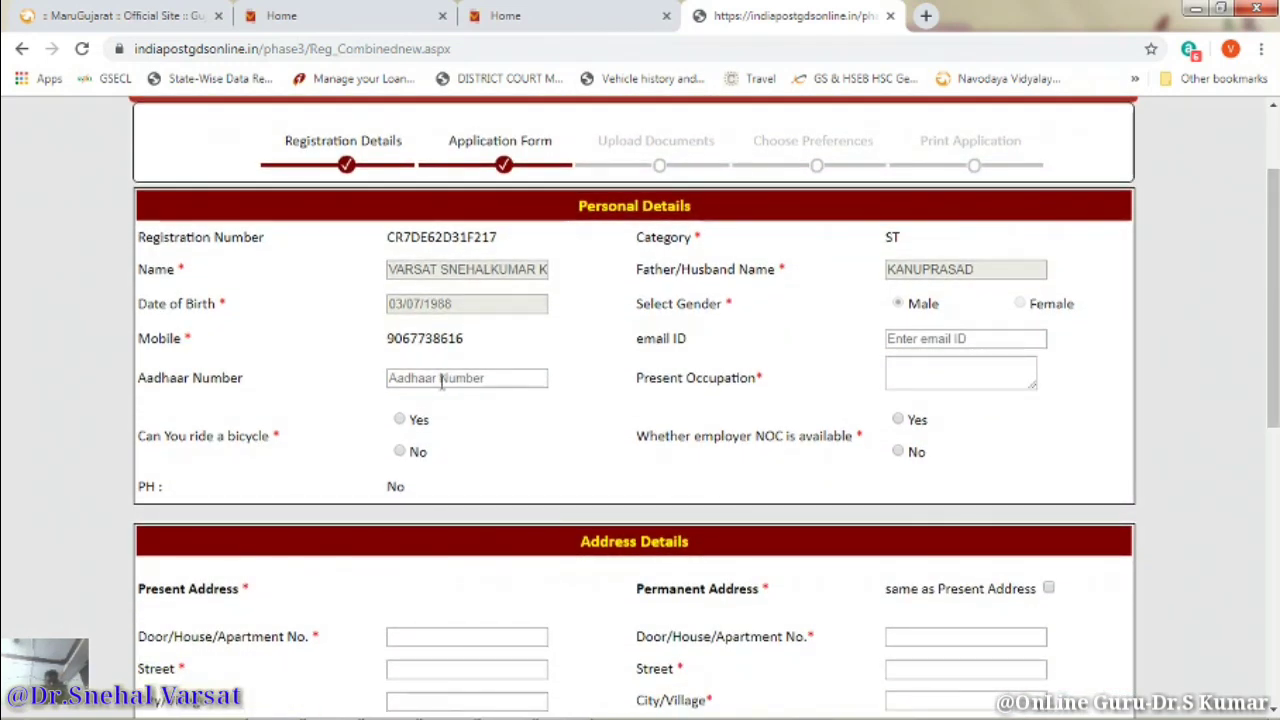
left_click(918, 339)
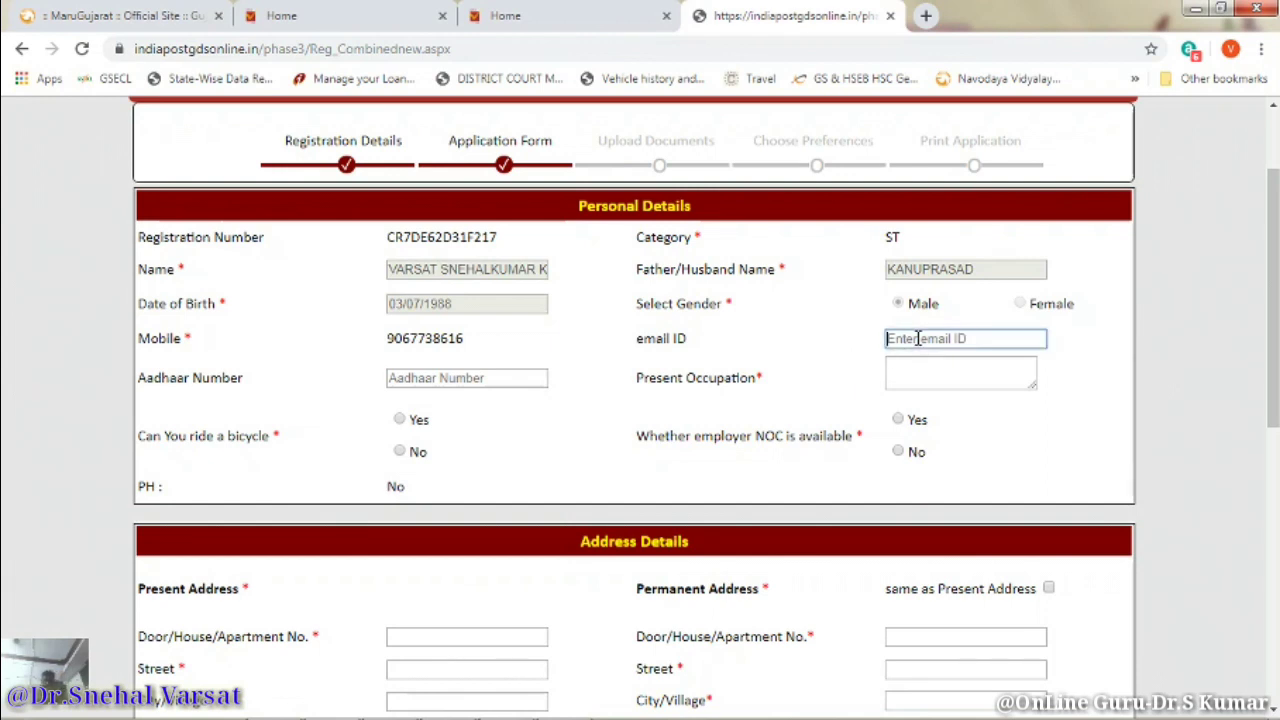
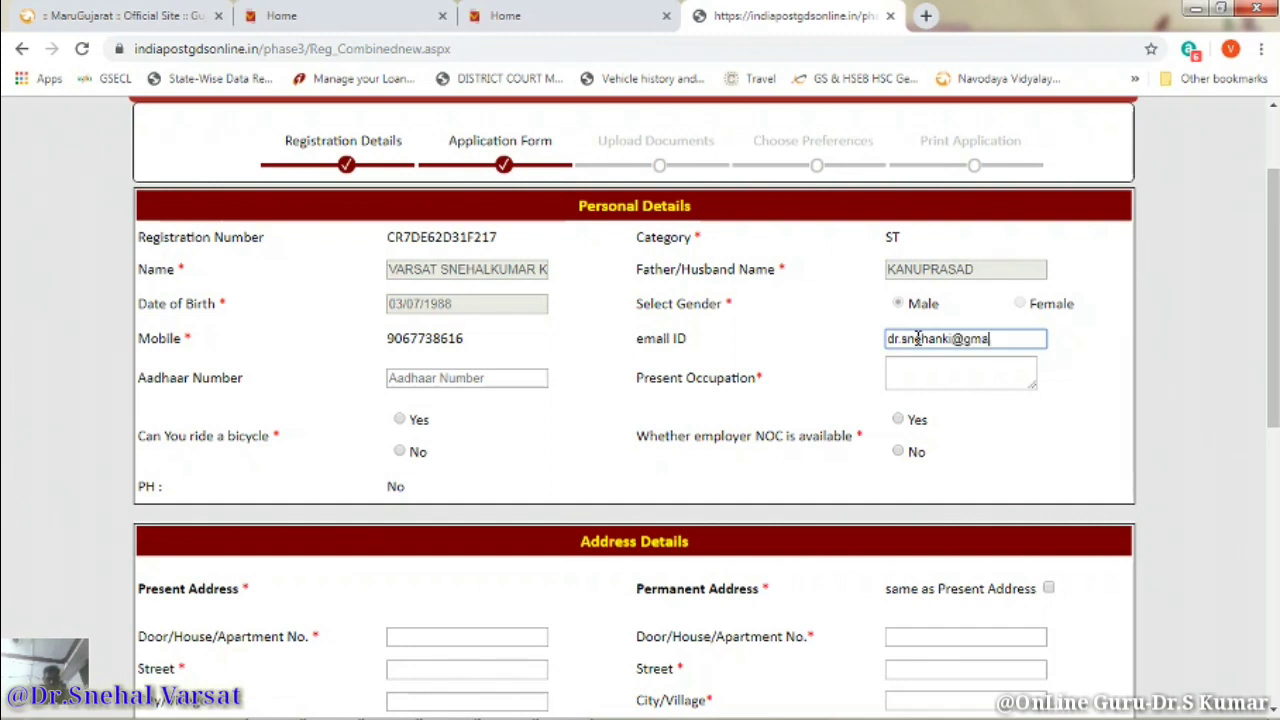
left_click(514, 376)
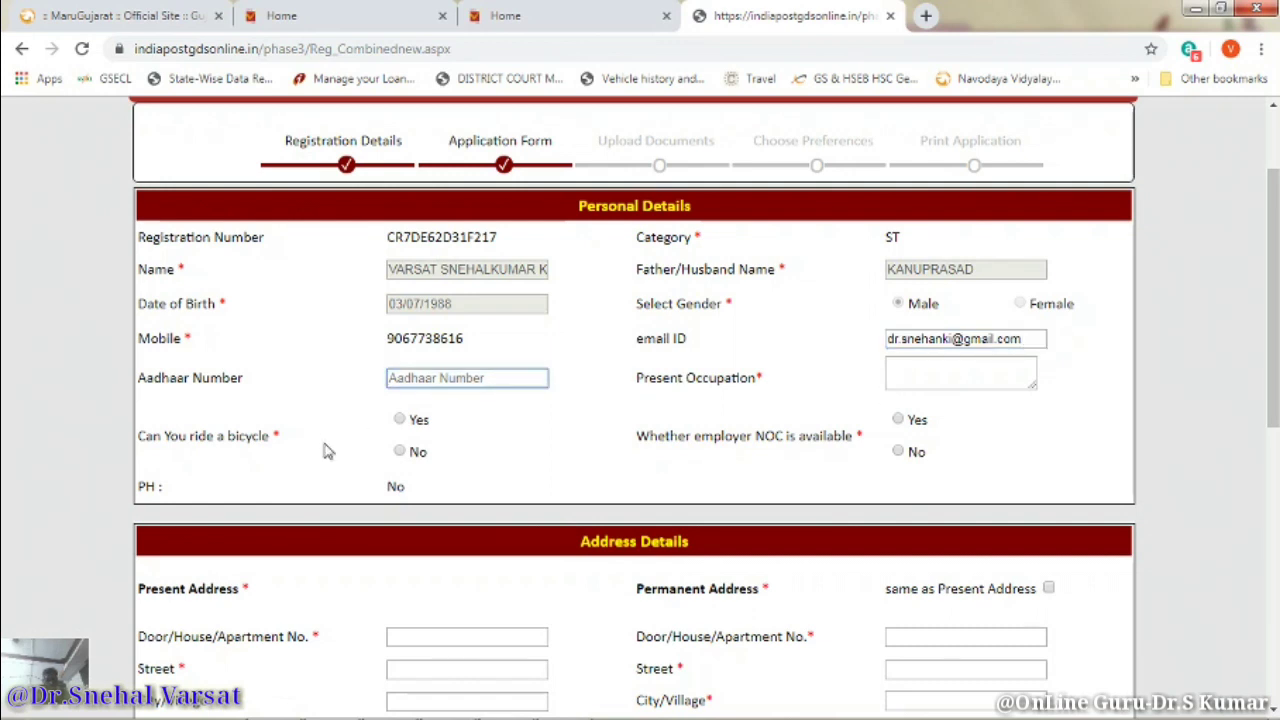
Answer Yes for bicycle riding and employer NOC, and enter present occupation 'Unempoyee'
left_click(400, 420)
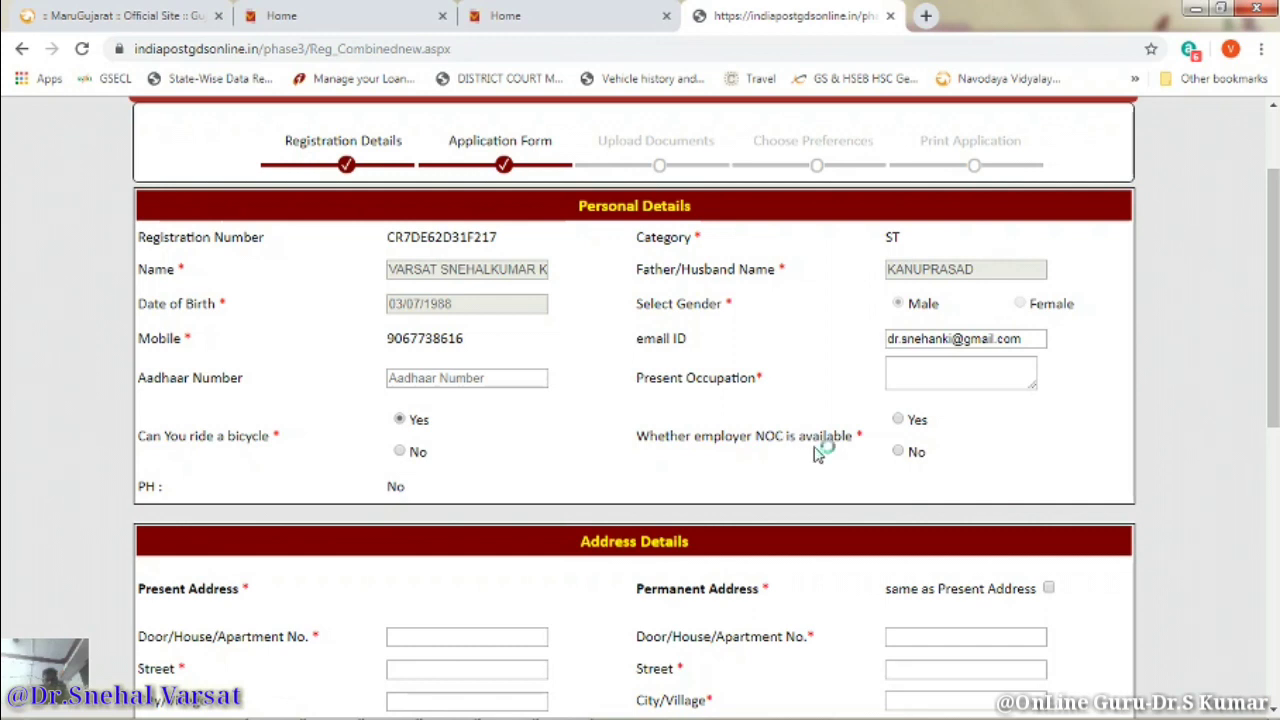
left_click(899, 419)
left_click(917, 386)
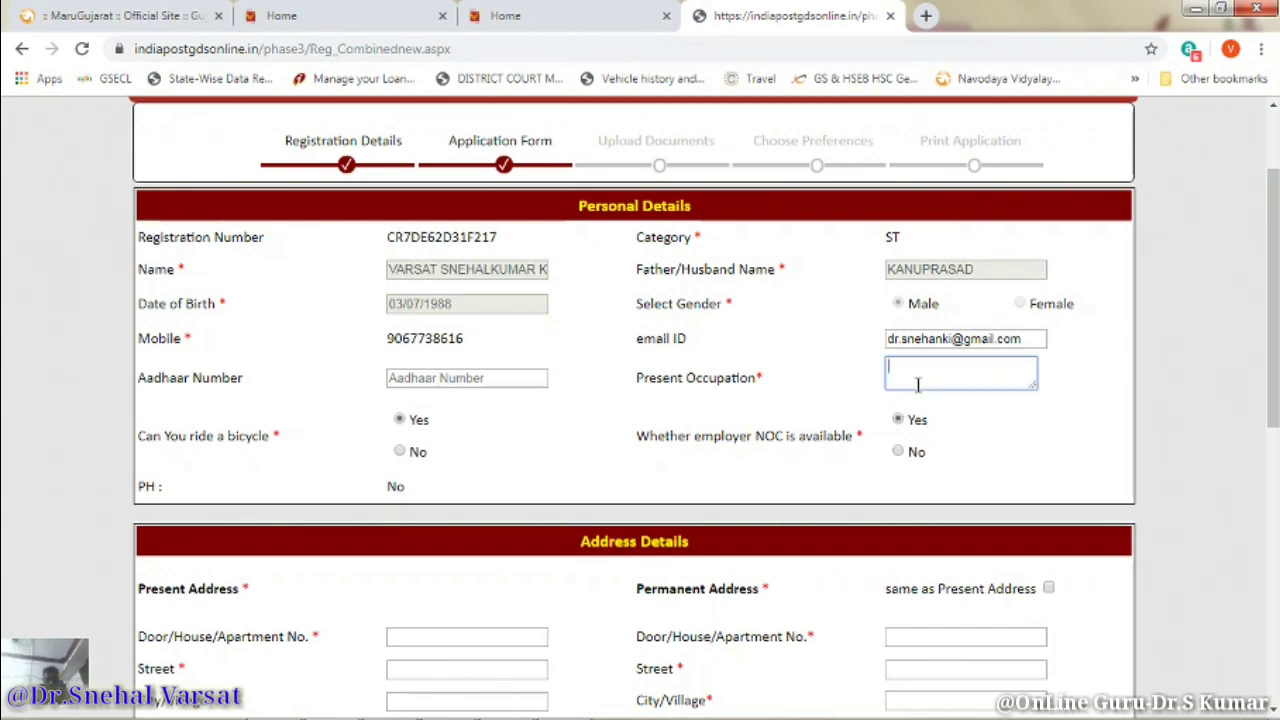
type("Unempoyee")
left_click(829, 403)
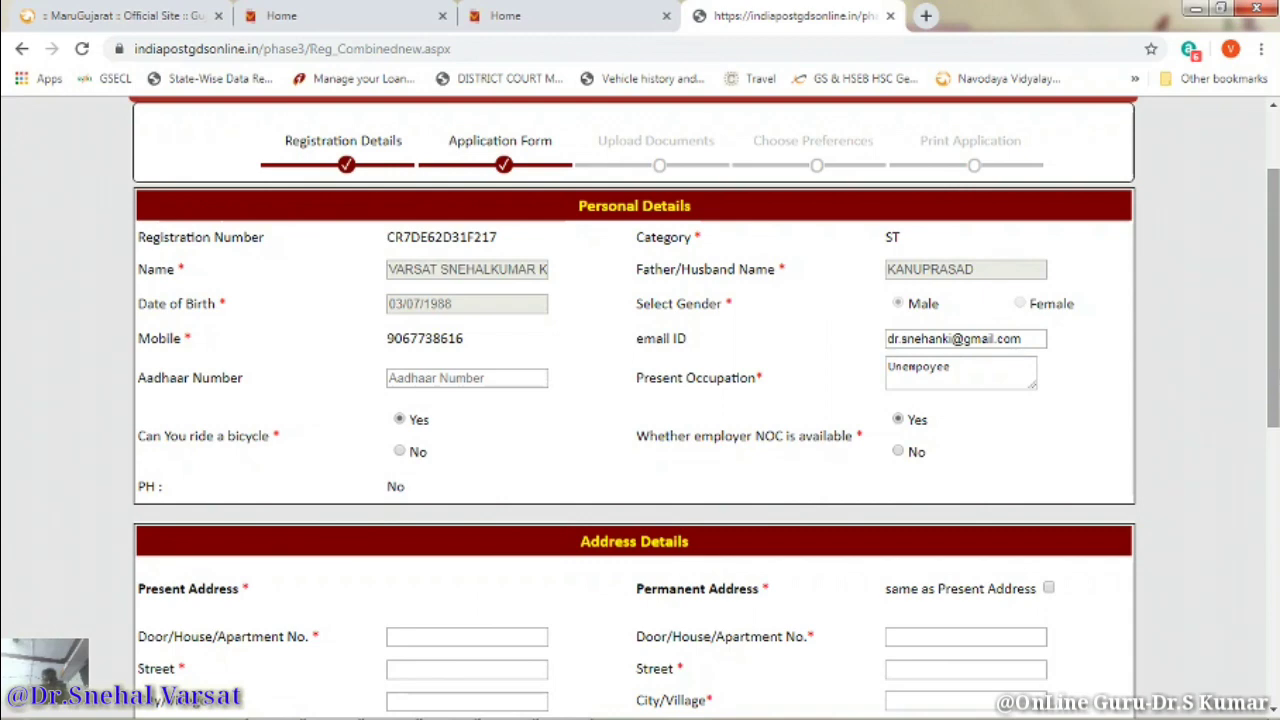
scroll(846, 449, "down", 2)
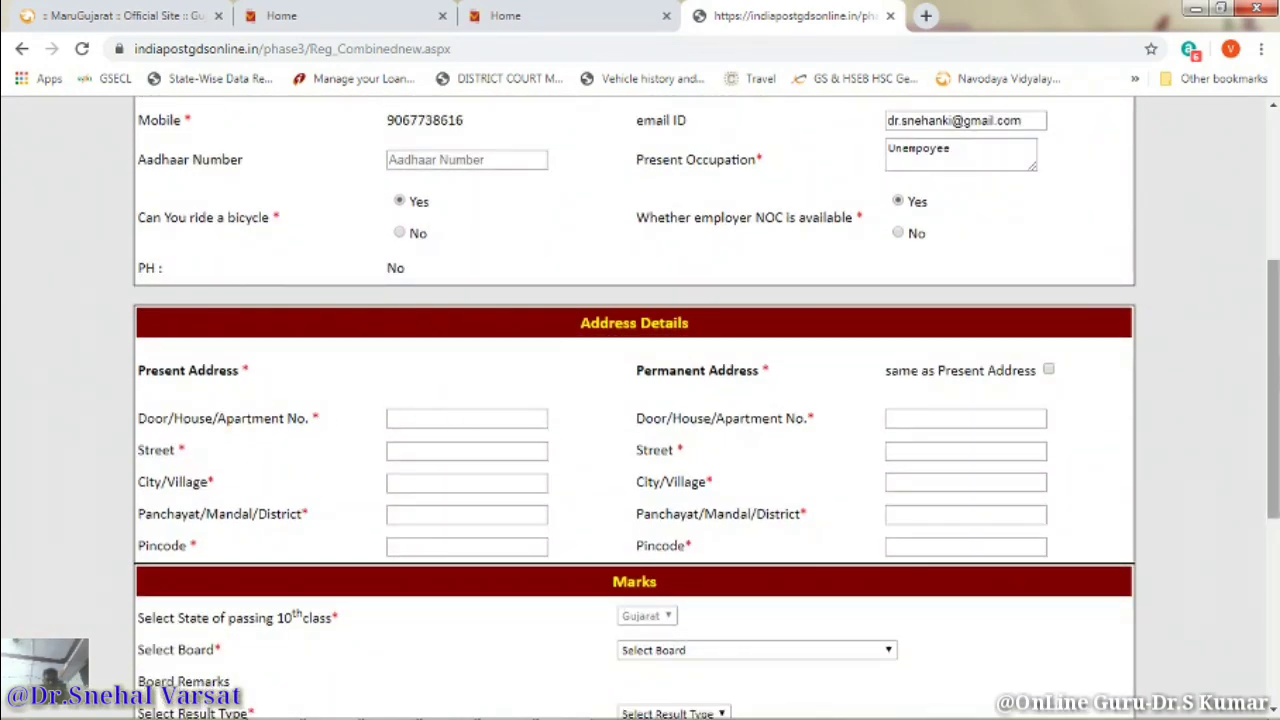
scroll(973, 416, "down", 3)
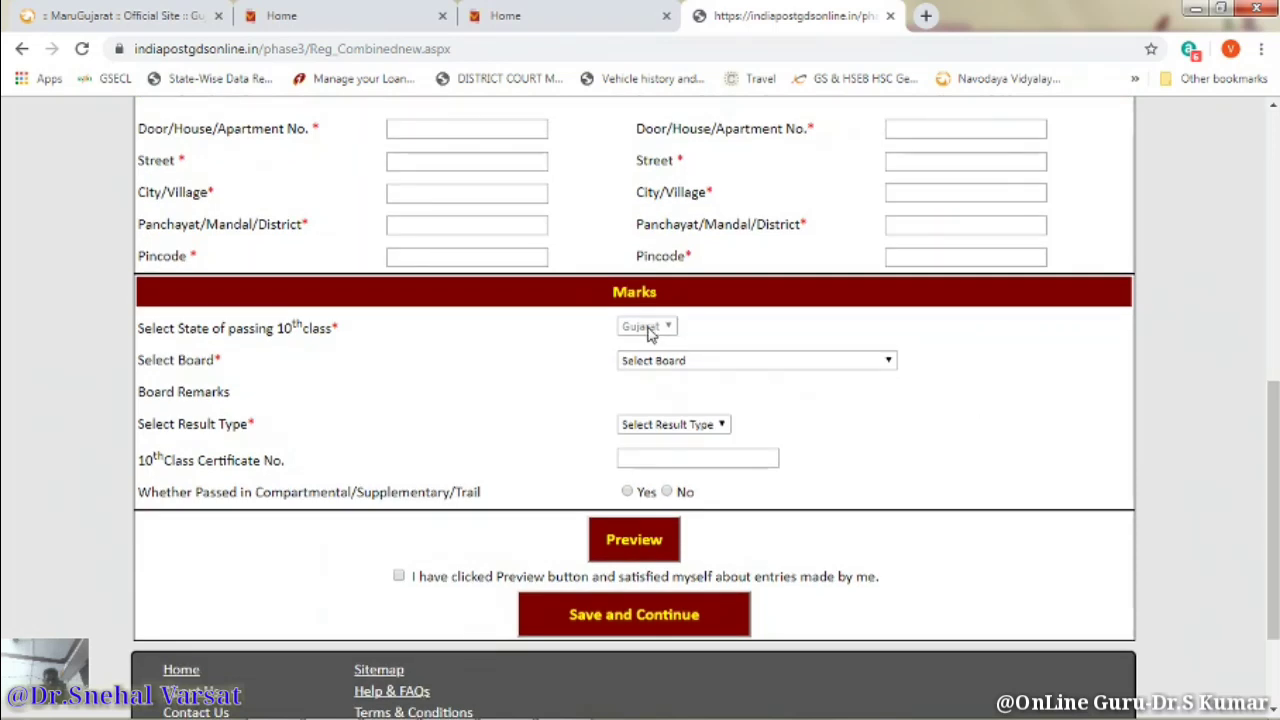
left_click(657, 366)
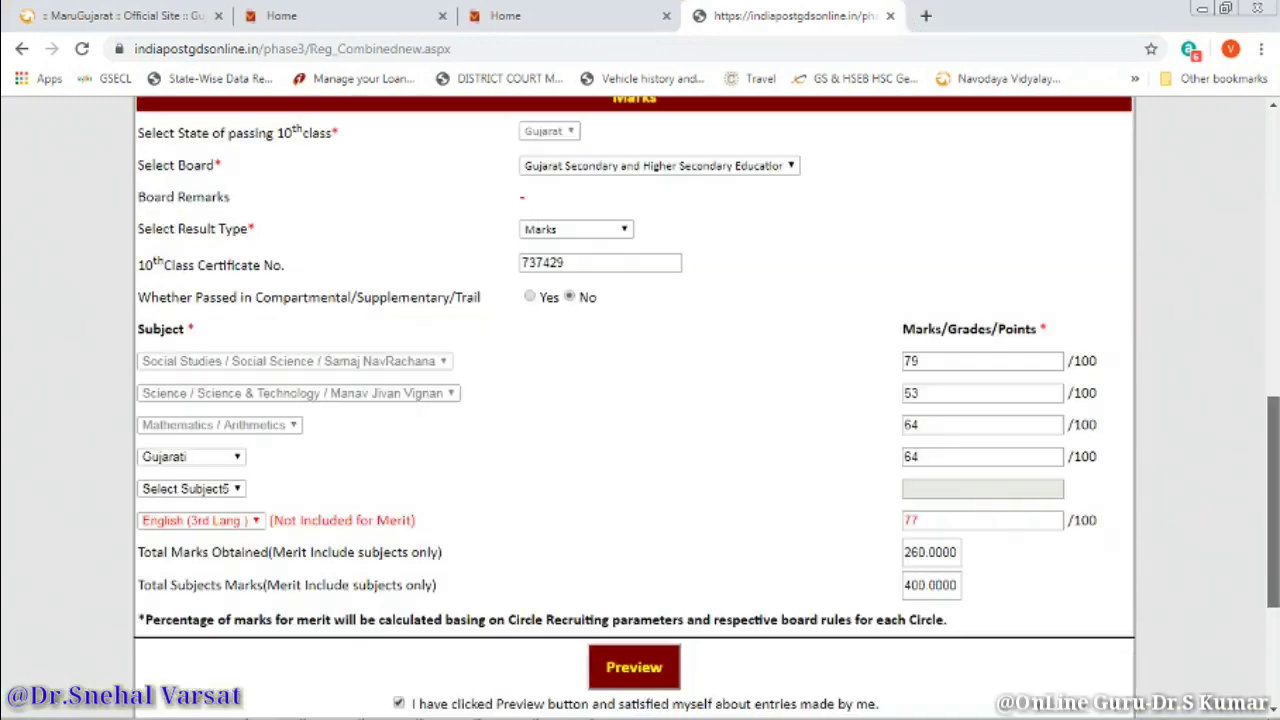
Confirm the 10th-class board as Gujarat and the result type as Marks
scroll(626, 257, "up", 1)
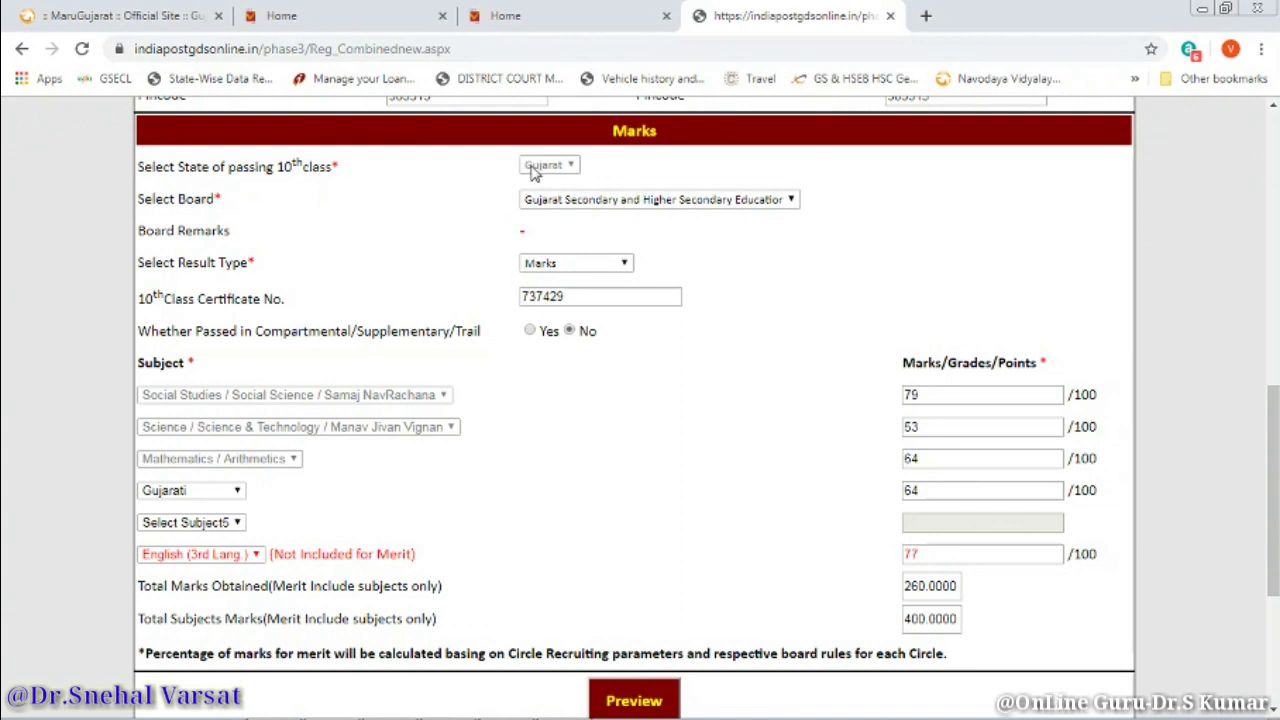
left_click(563, 204)
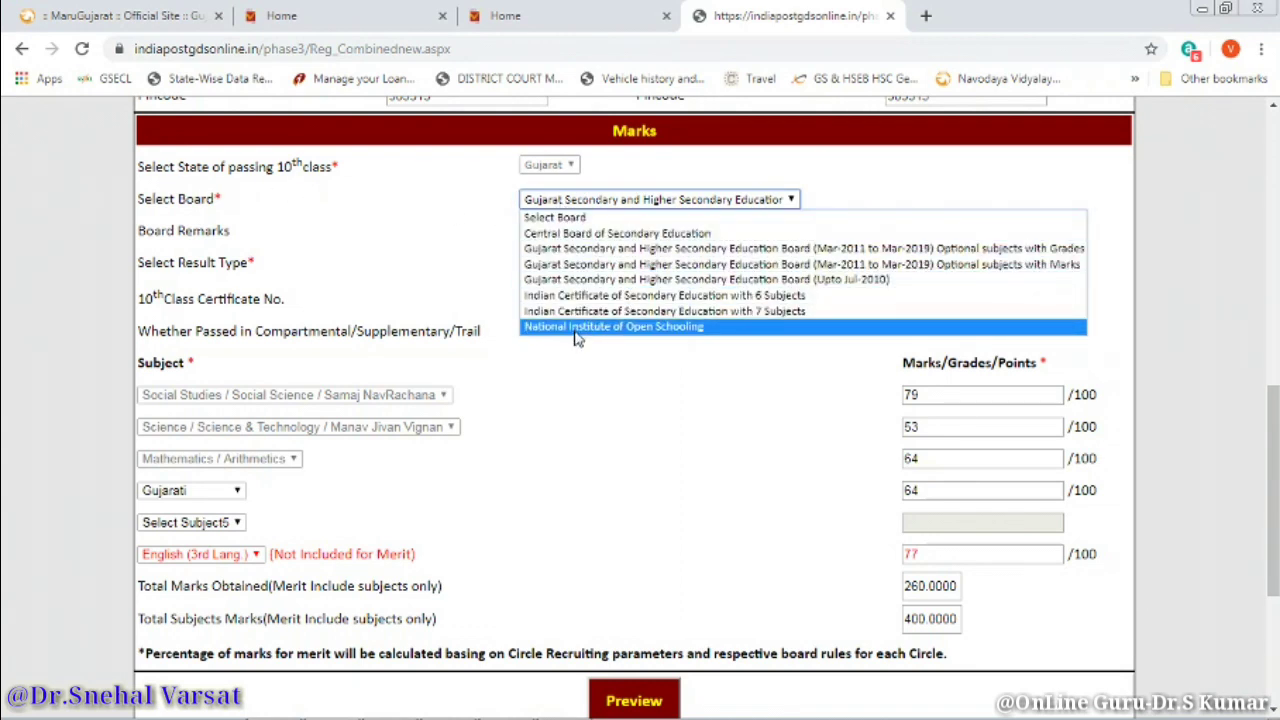
left_click(442, 230)
left_click(540, 264)
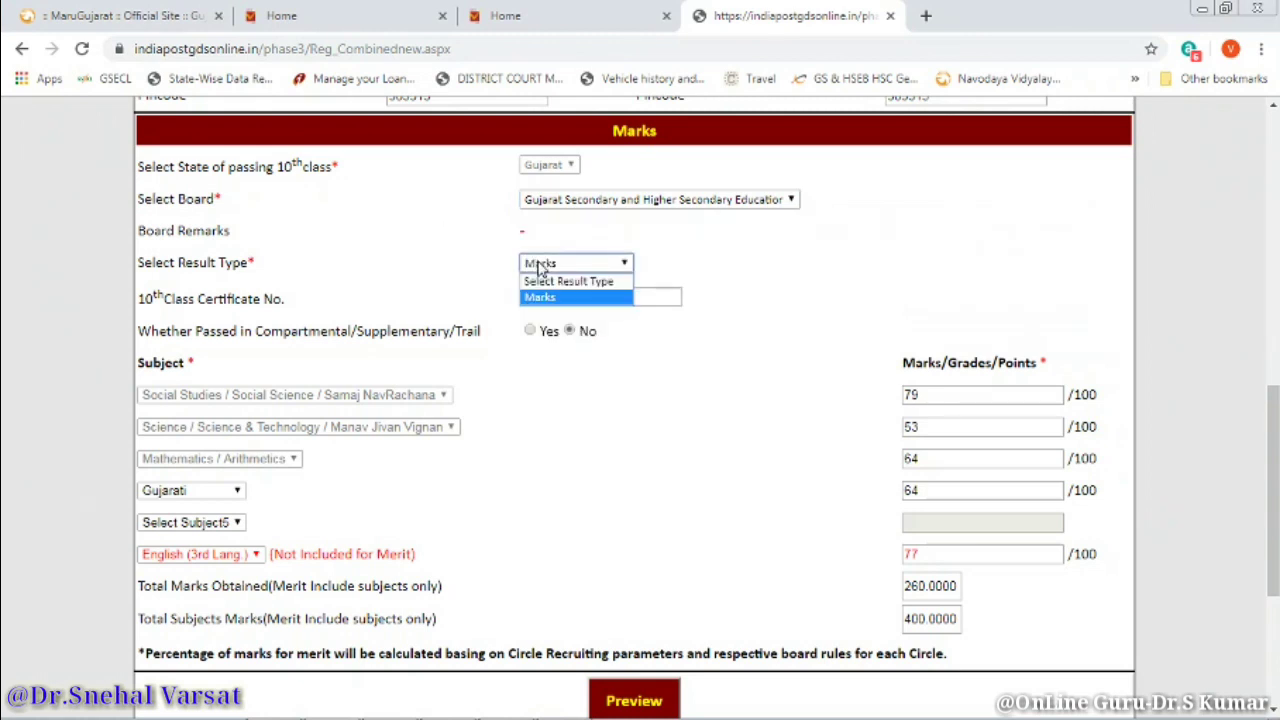
left_click(486, 292)
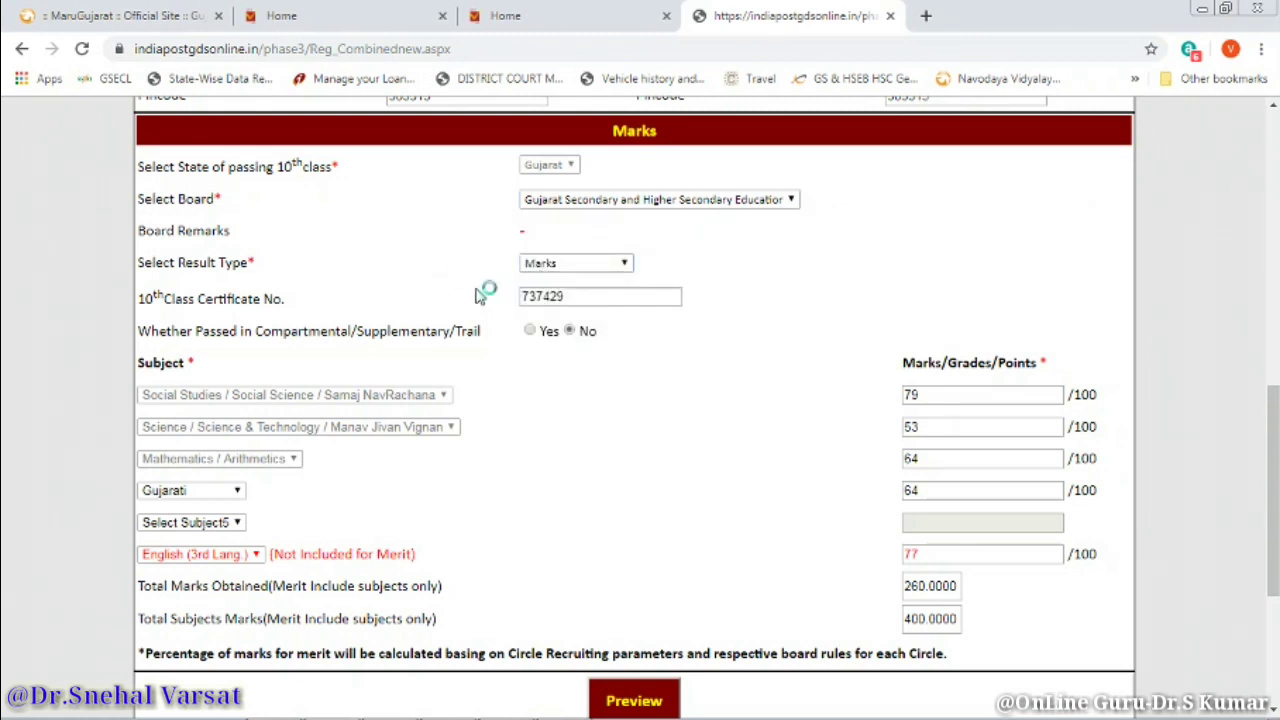
Review the certificate number fields and the Science, Mathematics and Gujarati marks
left_click_drag(257, 298, 140, 309)
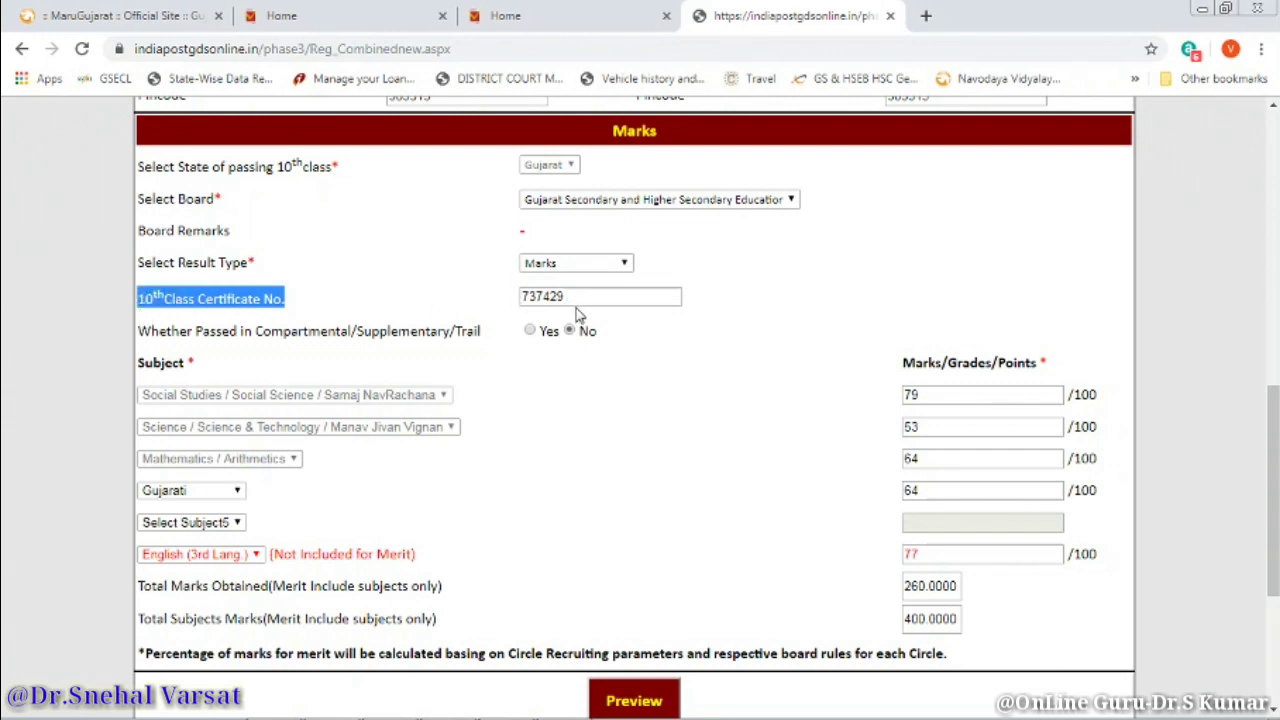
left_click(286, 326)
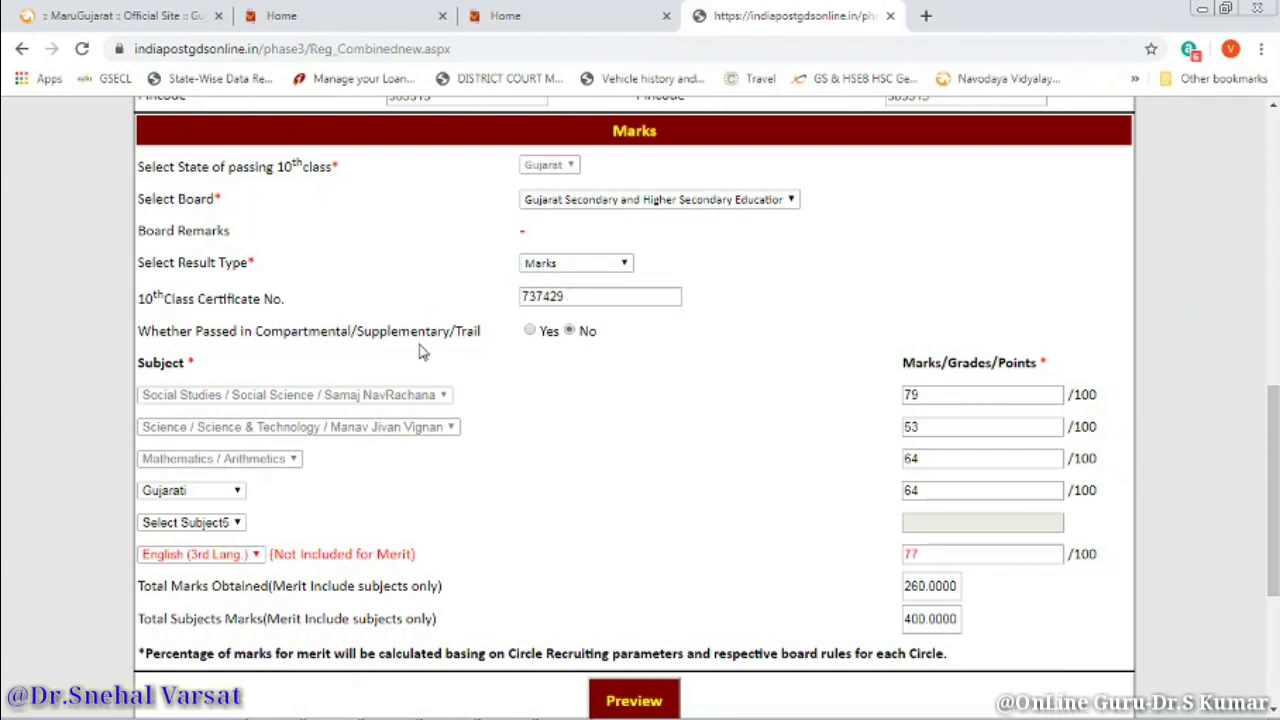
left_click_drag(476, 331, 137, 331)
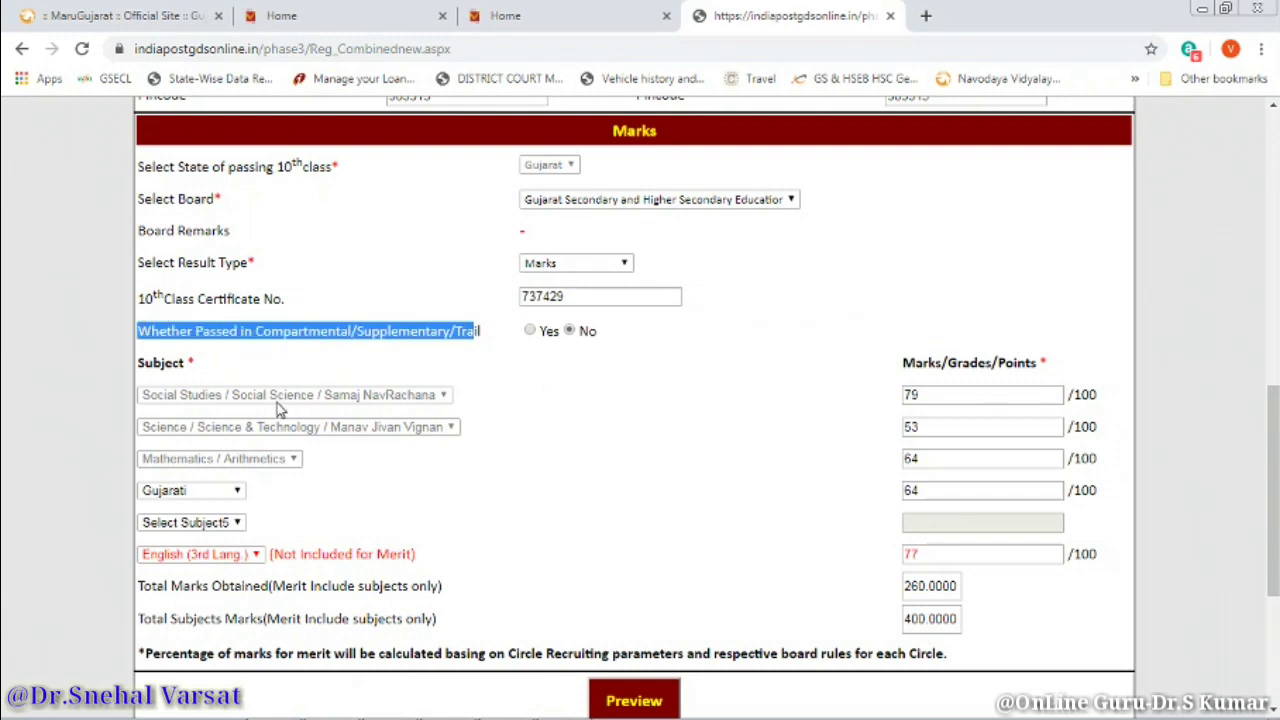
left_click(983, 430)
left_click(980, 460)
left_click(971, 490)
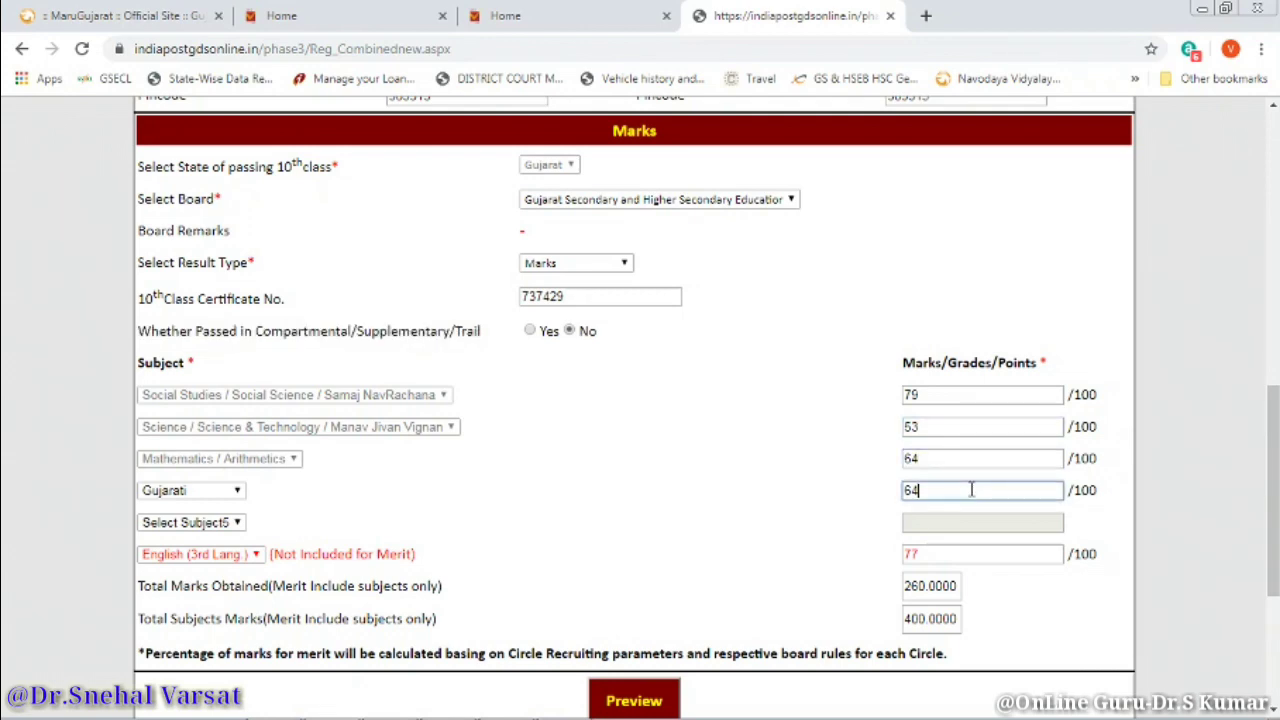
left_click_drag(1273, 545, 1273, 637)
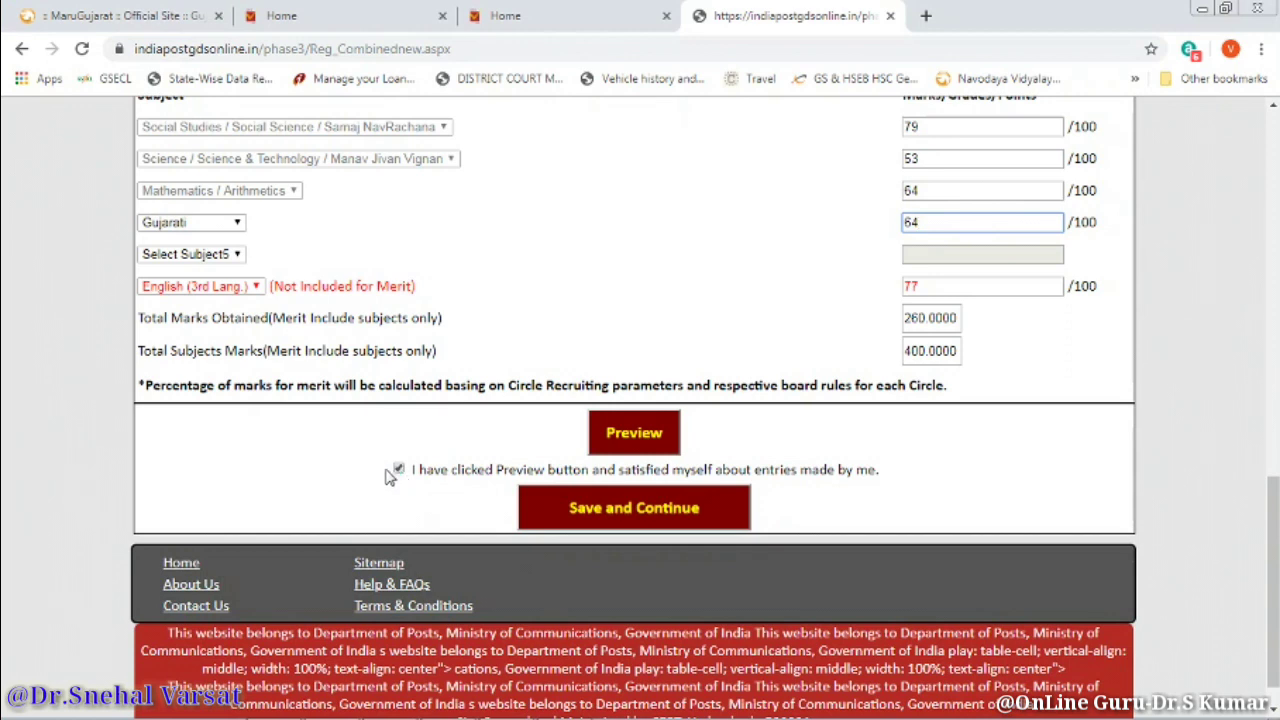
After the missing-subjects warning, add Hindi as the fifth subject and start entering its marks
left_click(614, 517)
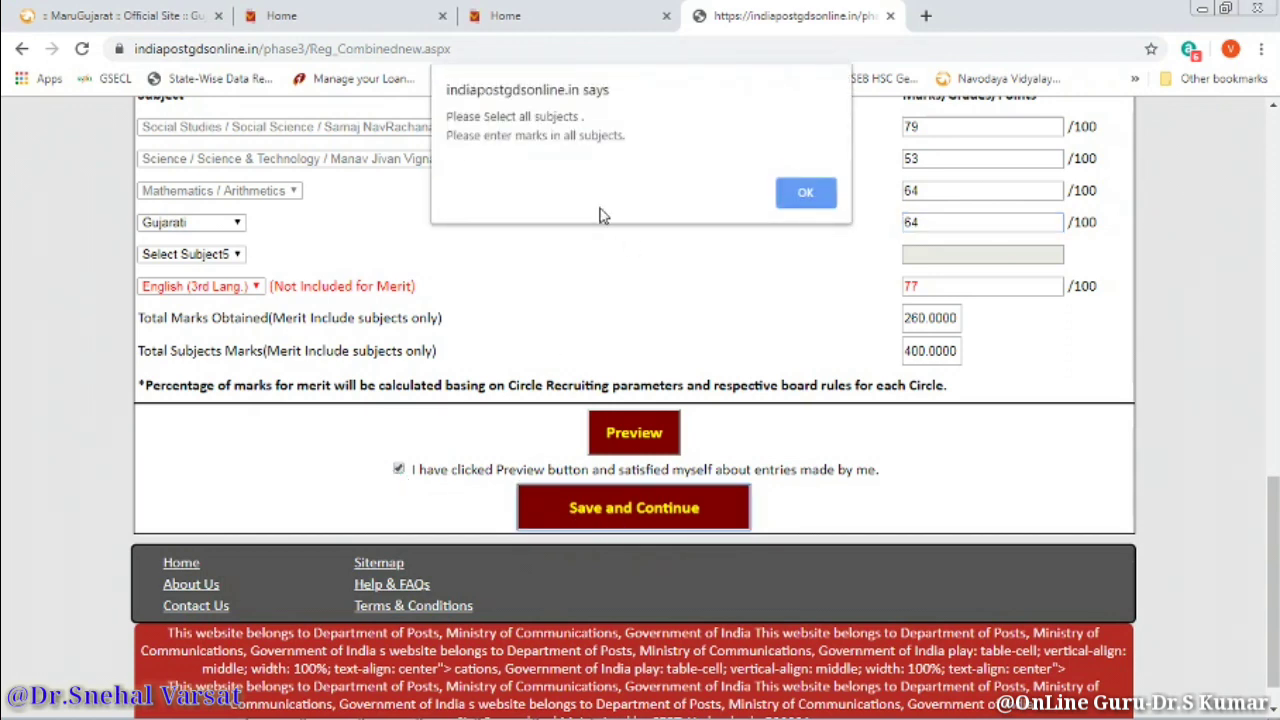
left_click(806, 195)
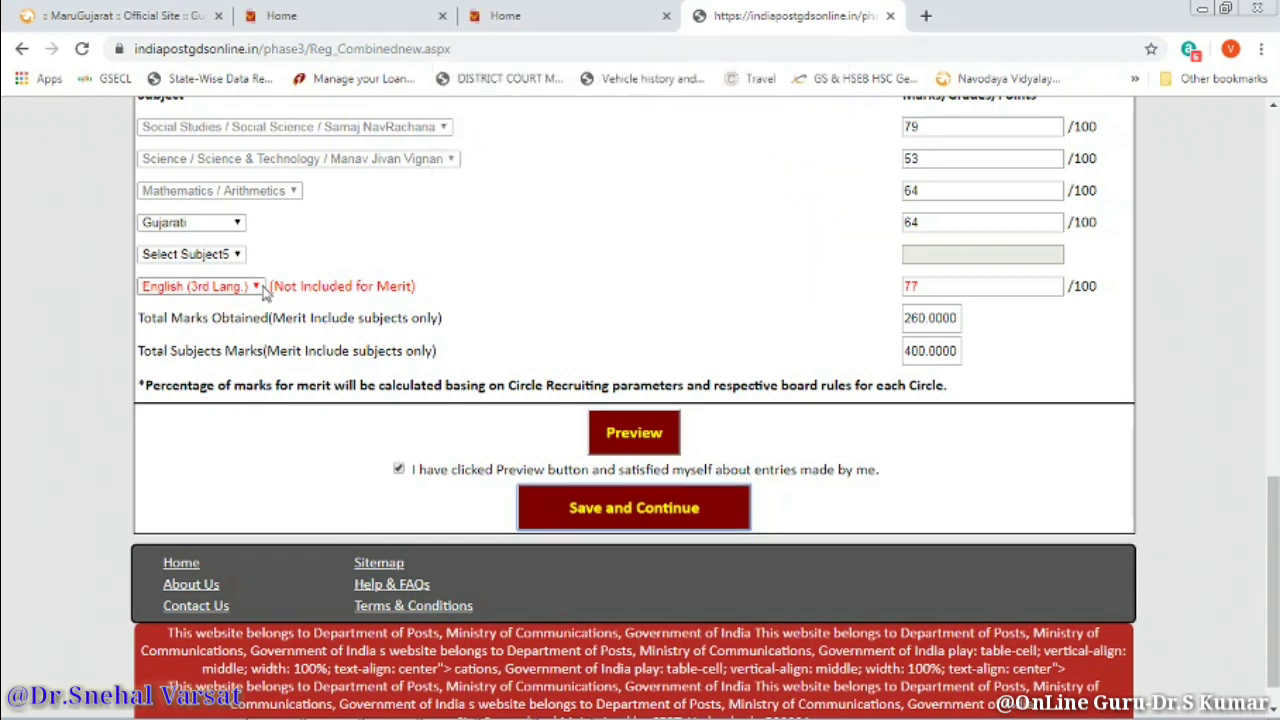
left_click(243, 256)
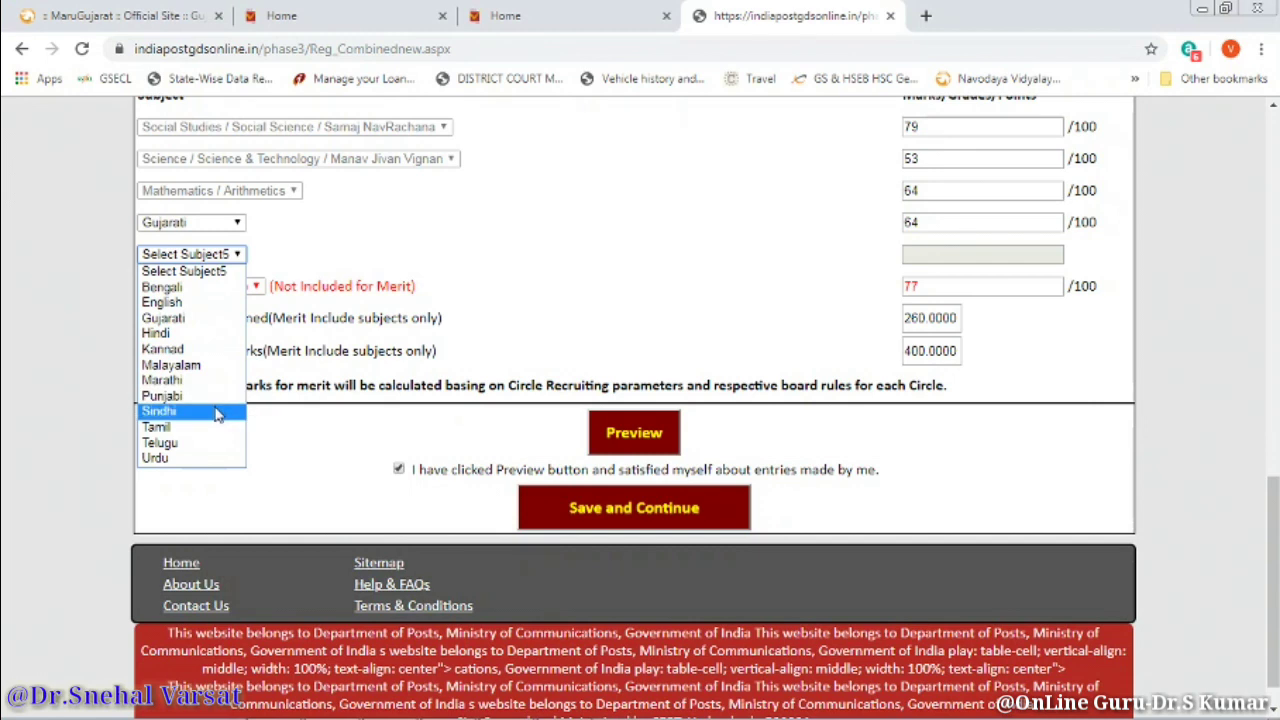
left_click(204, 334)
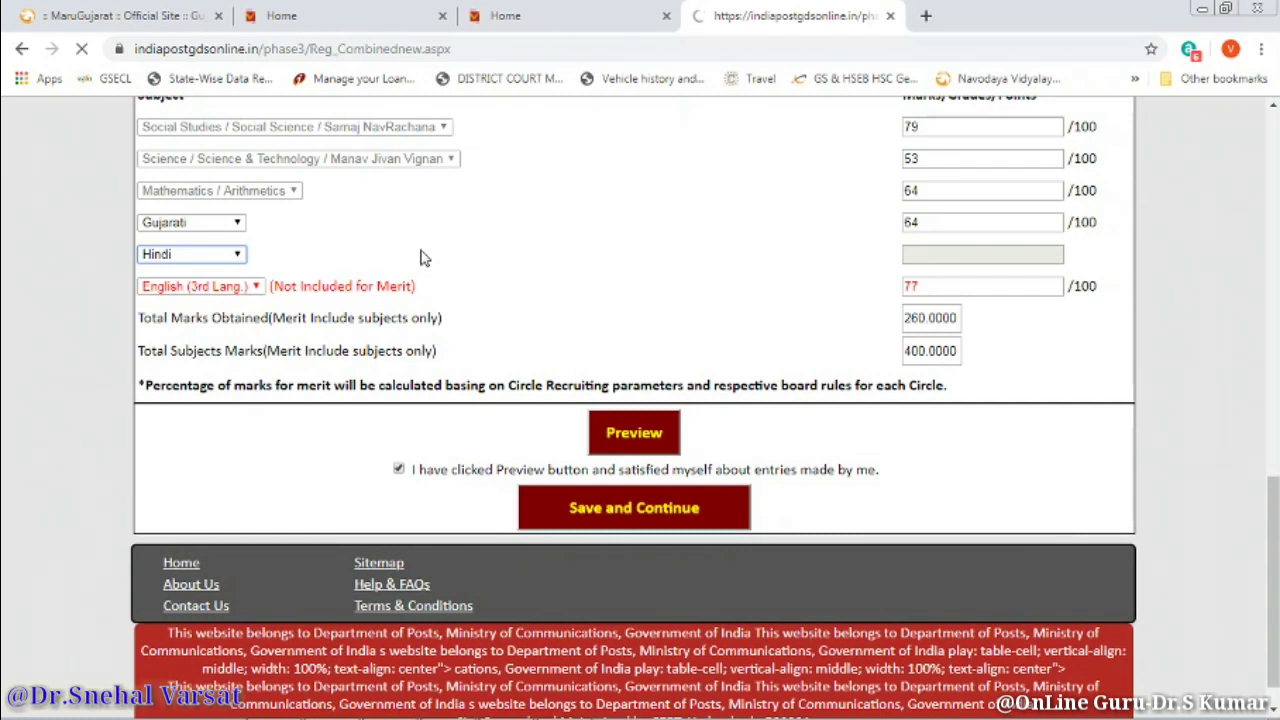
left_click(420, 258)
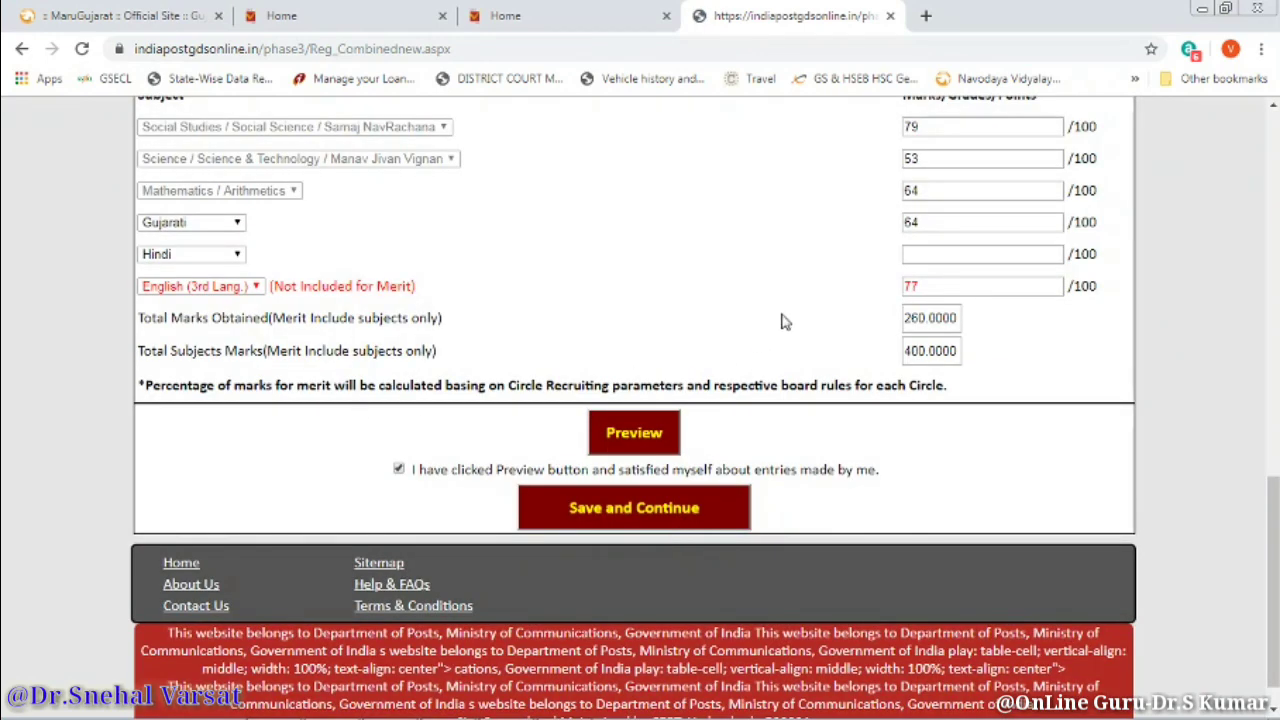
left_click(944, 255)
Enter 77 Hindi marks, save the form, and accept the no-further-modifications confirmation
type("7")
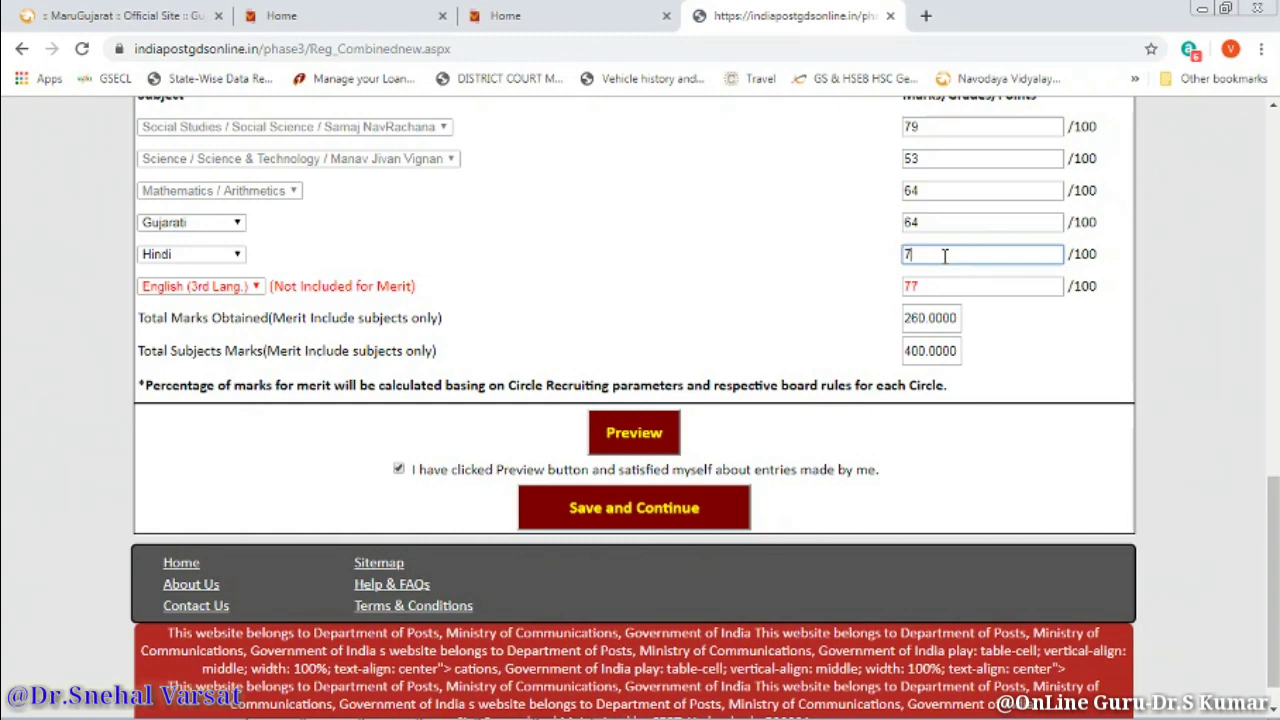
type("7")
left_click(607, 508)
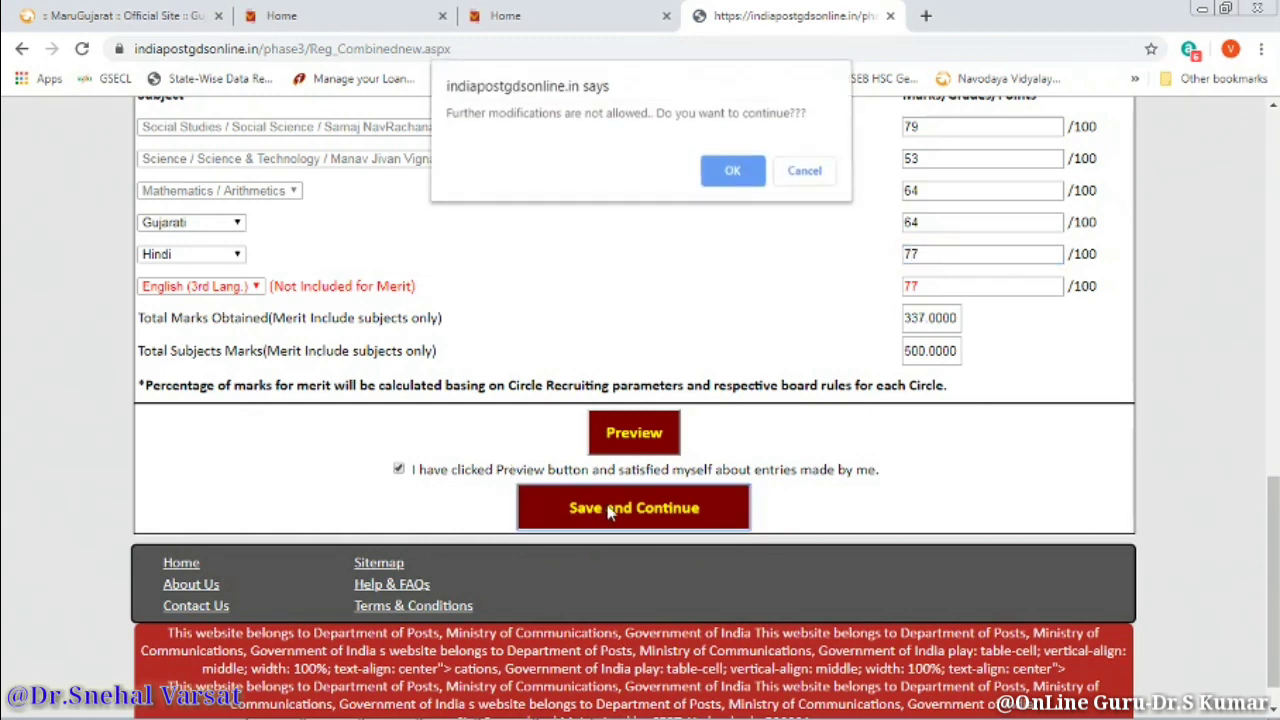
left_click(722, 175)
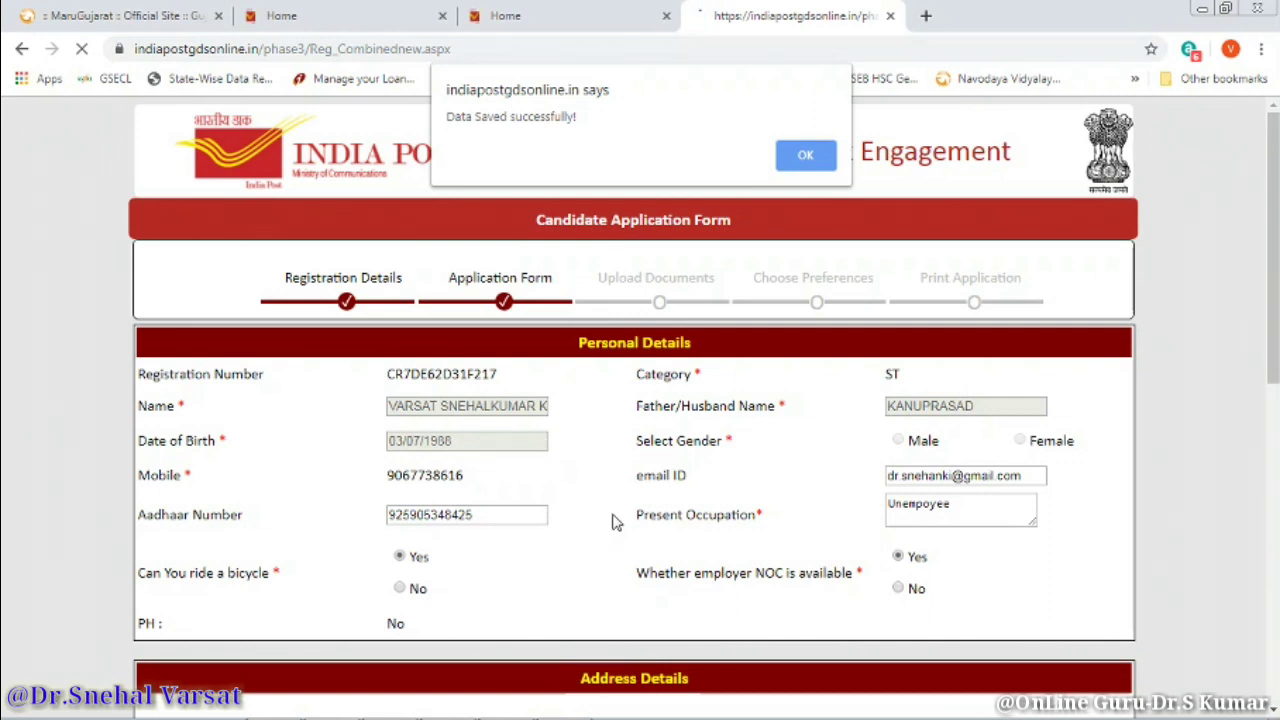
left_click(820, 159)
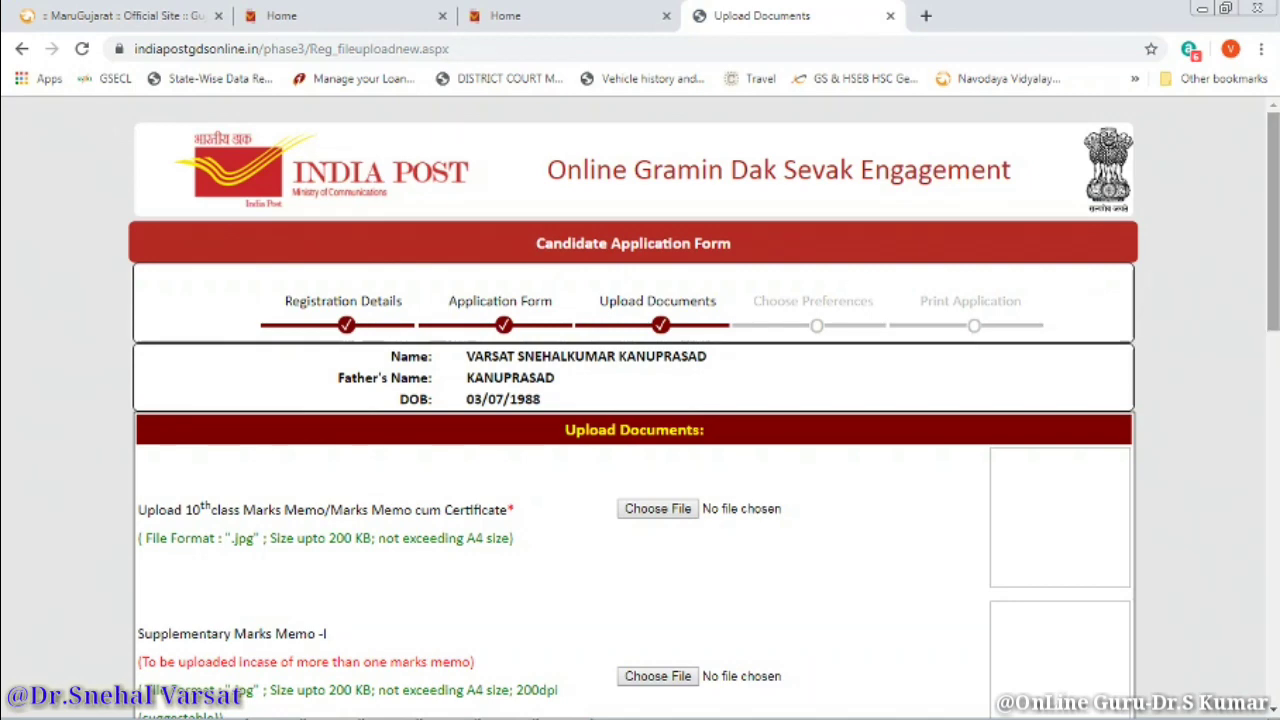
Try attaching the 10th-class marks memo and dismiss the over-200 KB size warning
scroll(1270, 300, "down", 2)
scroll(340, 350, "down", 1)
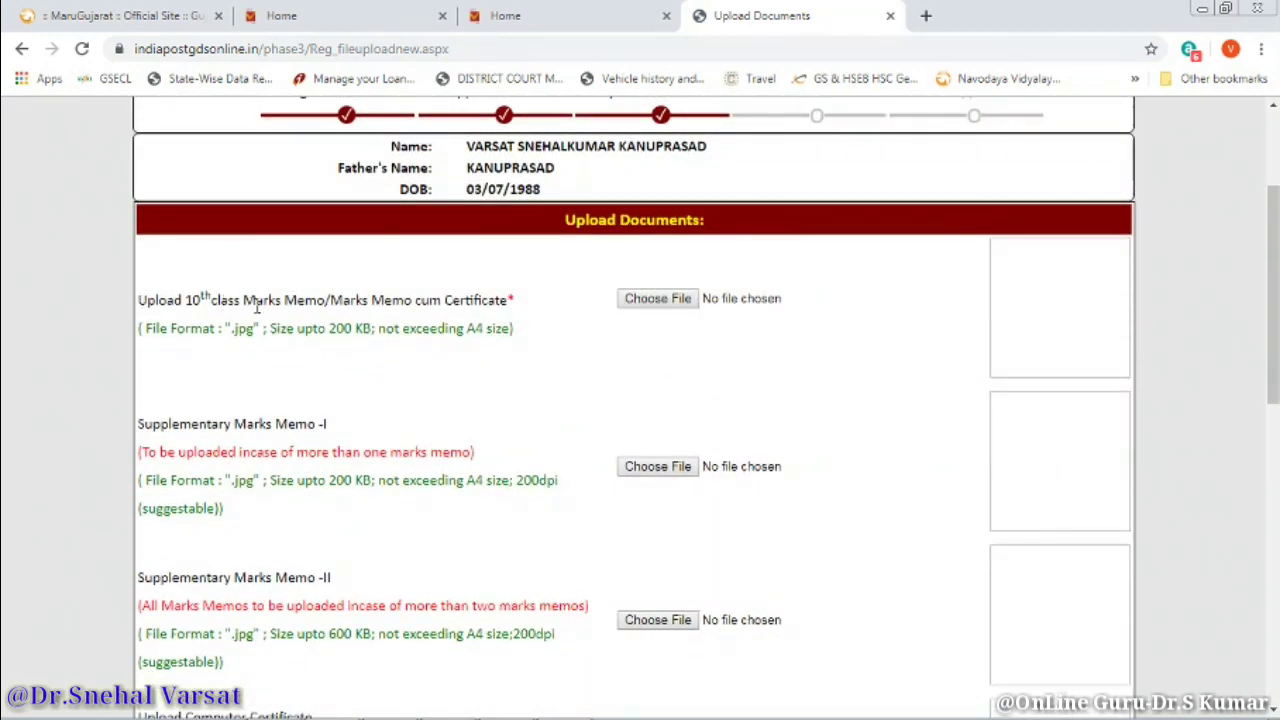
left_click_drag(508, 300, 137, 308)
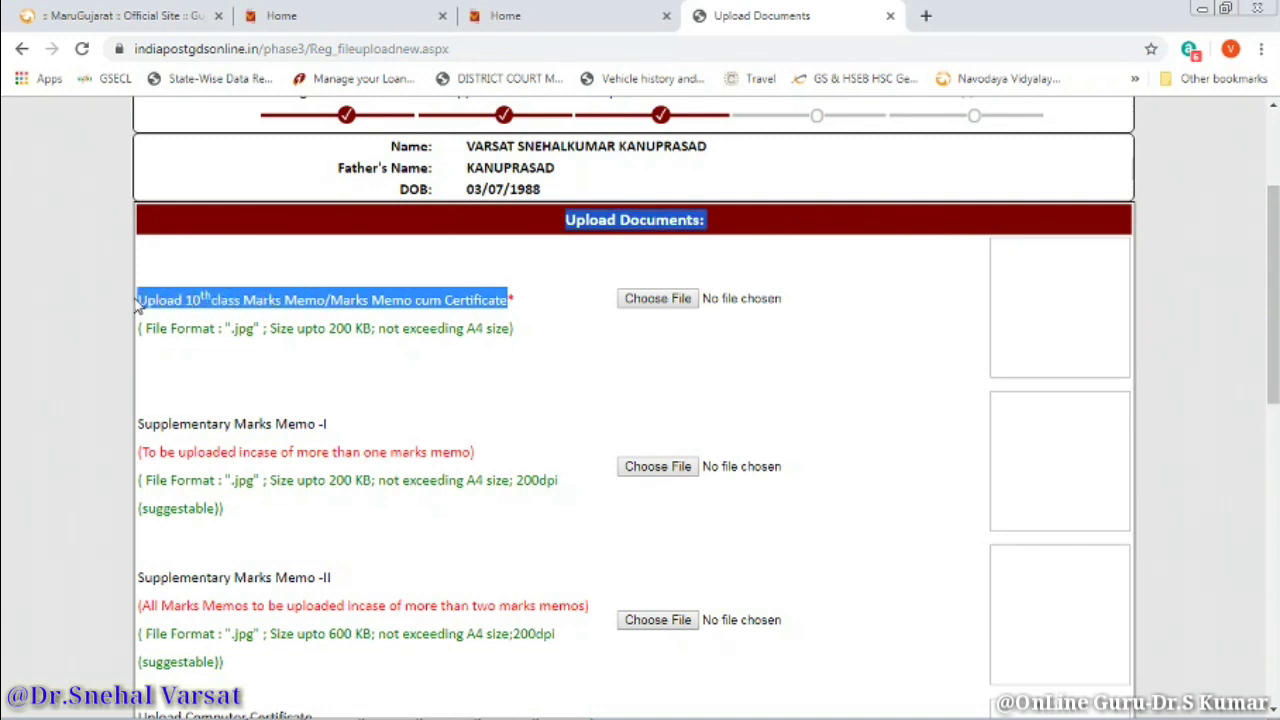
left_click(545, 332)
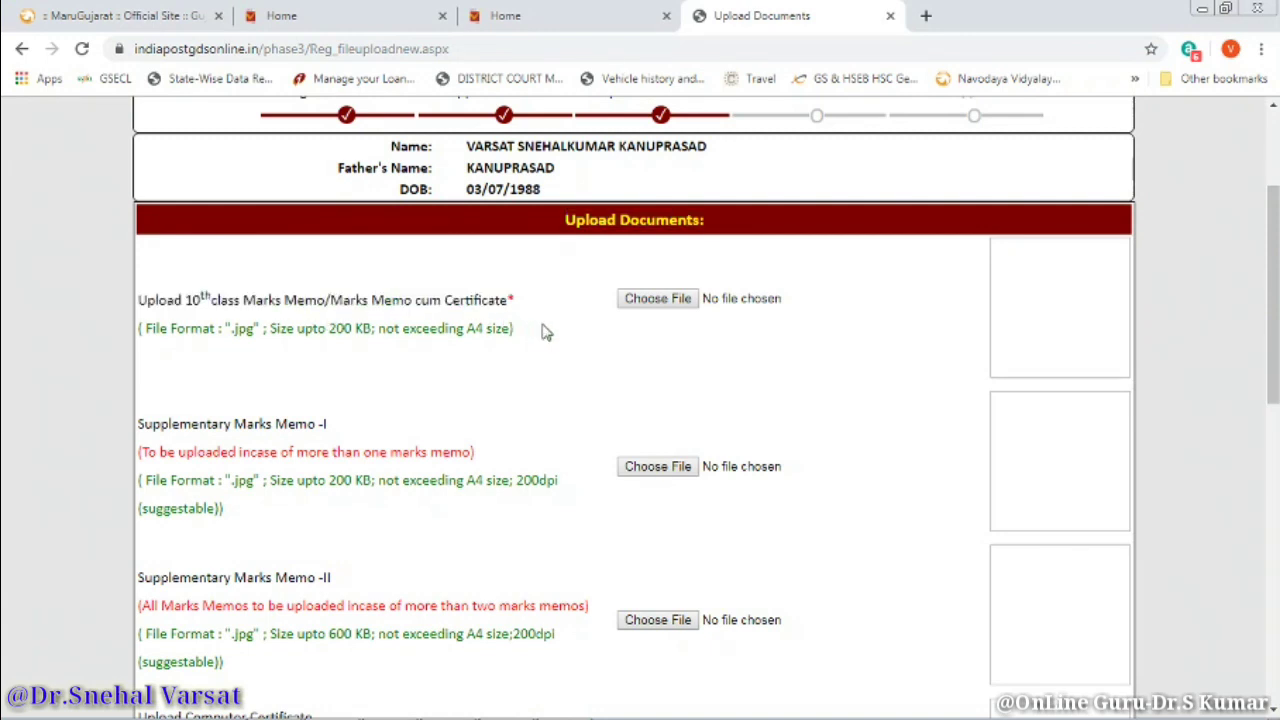
left_click(638, 305)
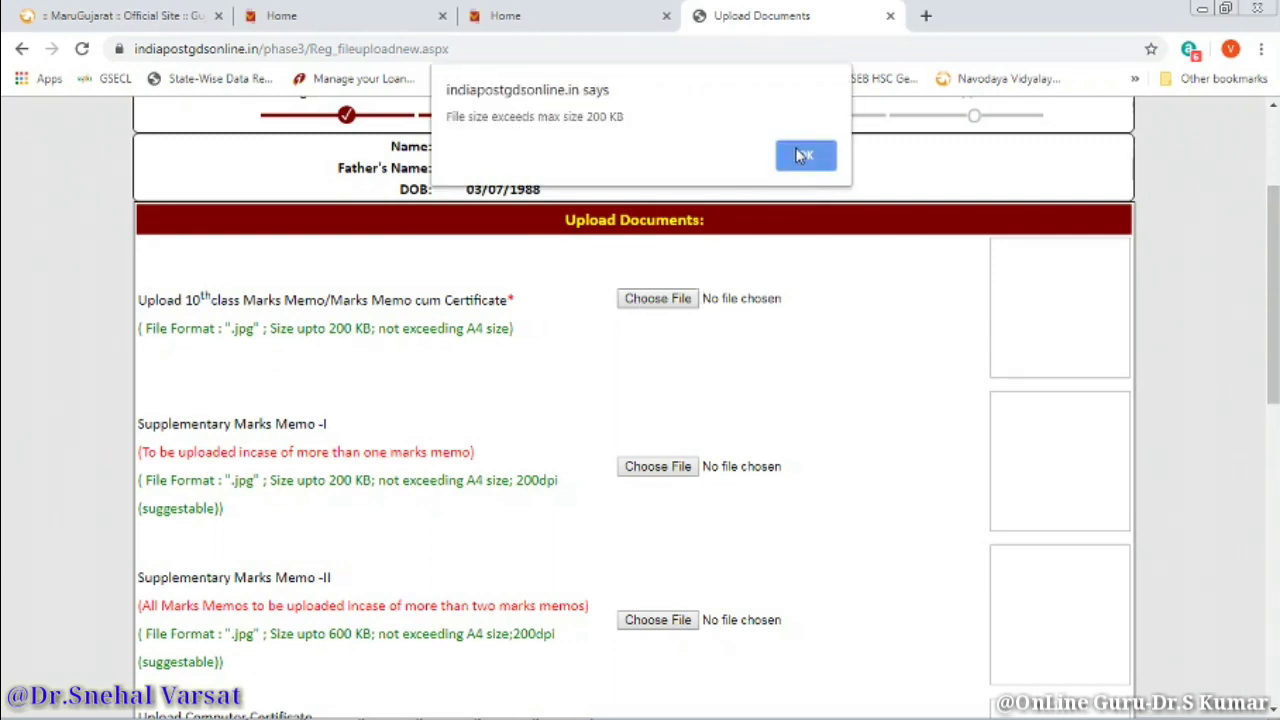
left_click(800, 155)
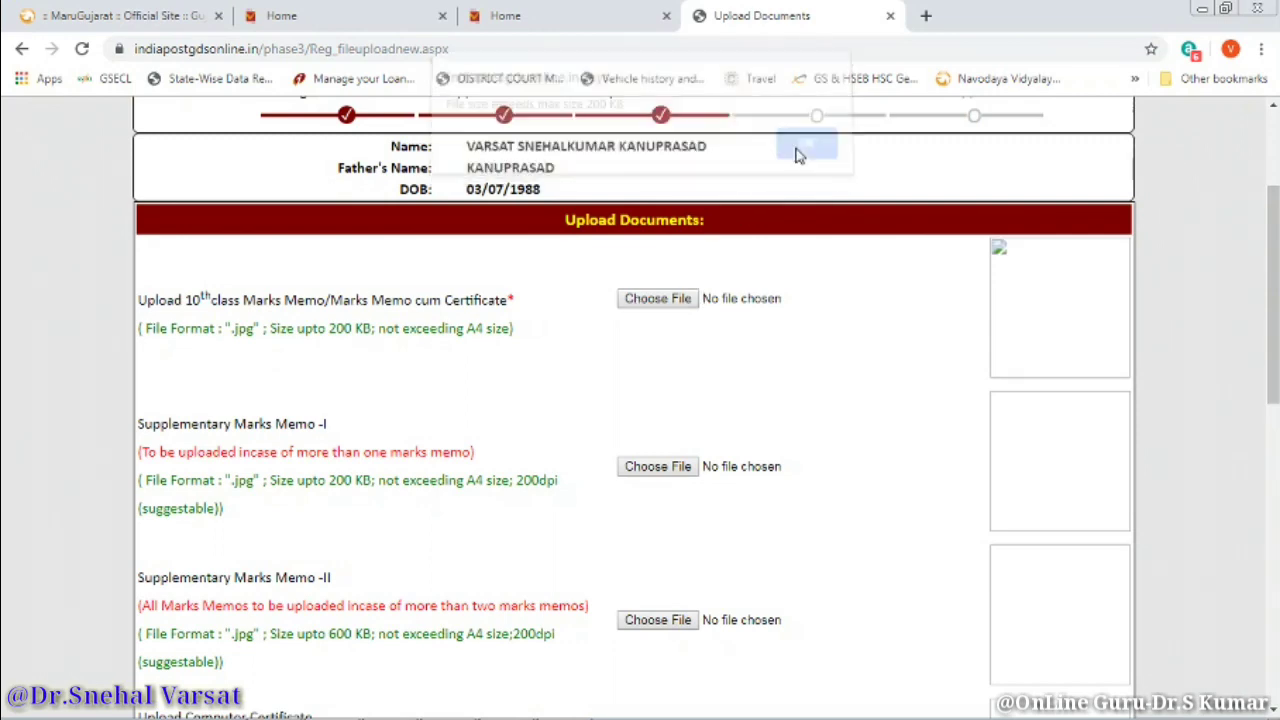
Review the supplementary, computer and Caste/EWS certificate upload rows
left_click_drag(1274, 300, 1274, 385)
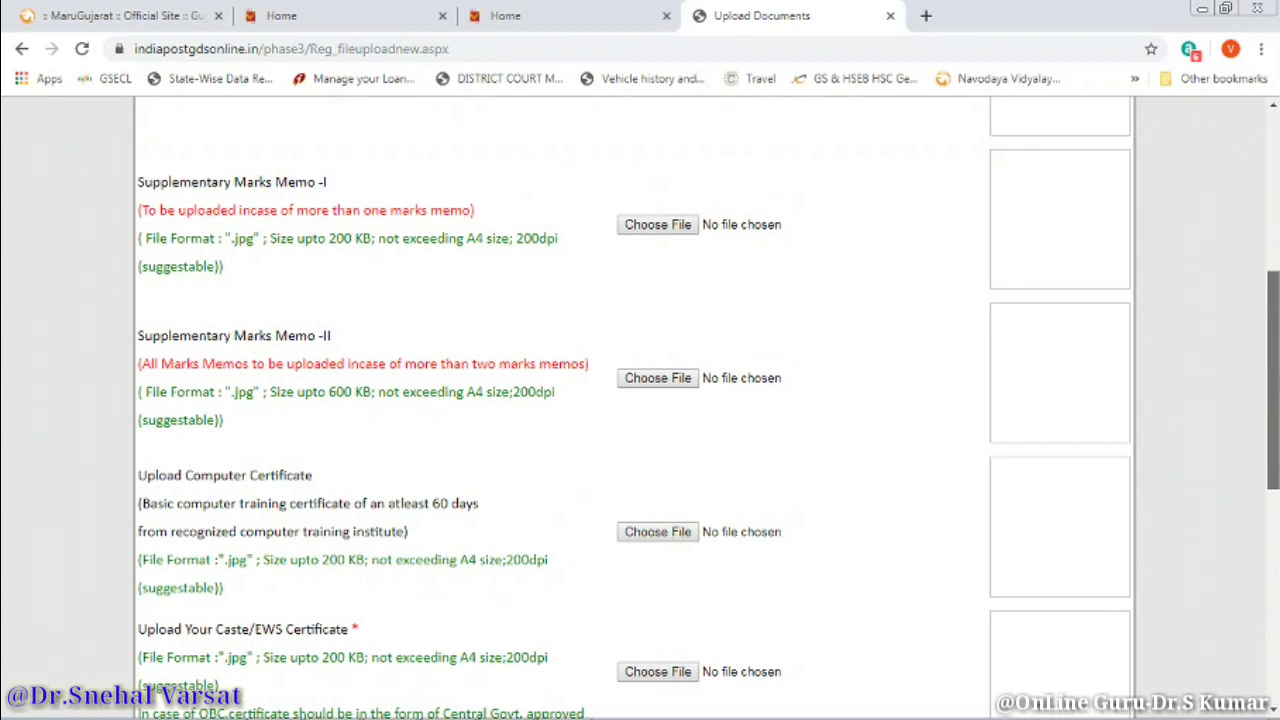
left_click_drag(1274, 385, 1274, 425)
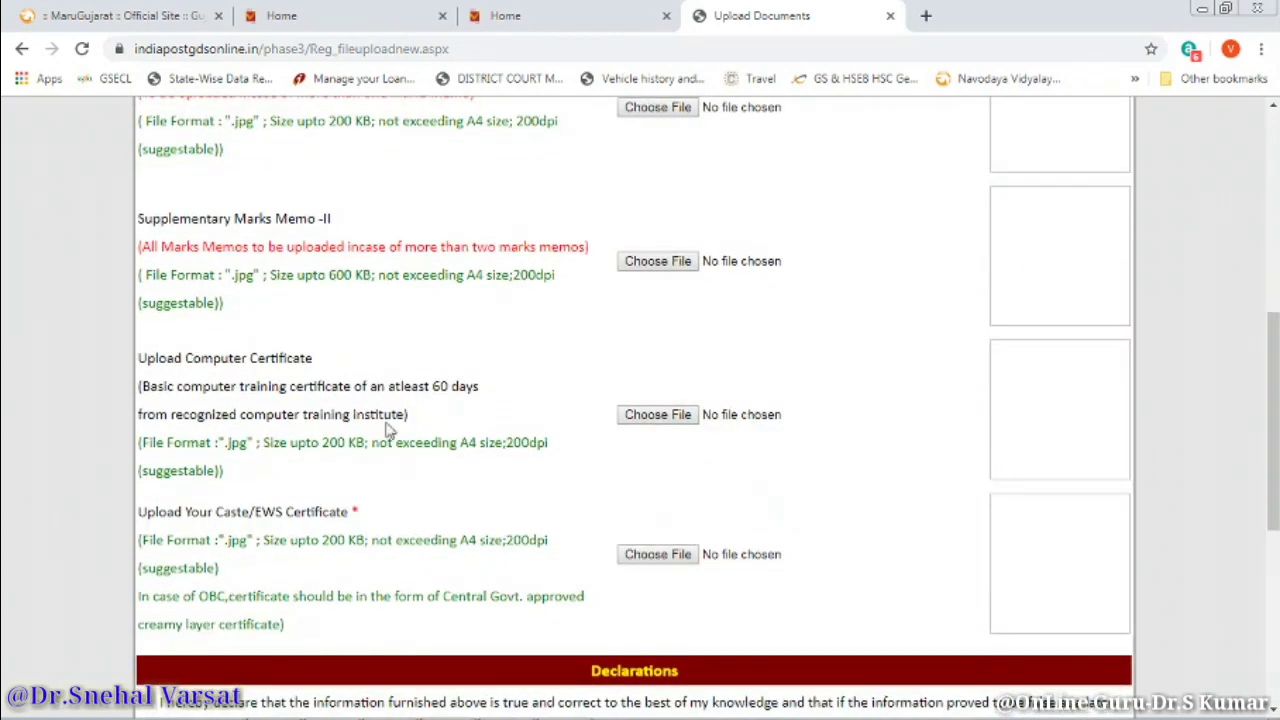
left_click_drag(322, 384, 133, 362)
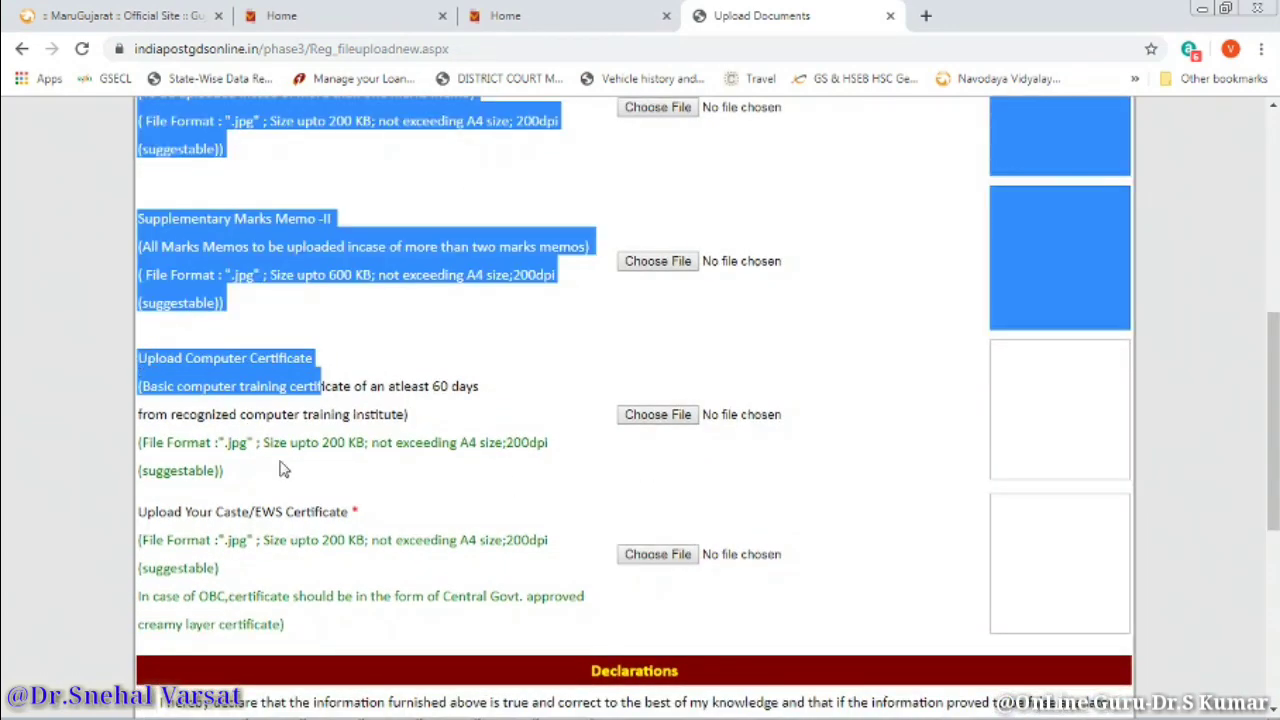
left_click(292, 492)
left_click_drag(346, 512, 137, 514)
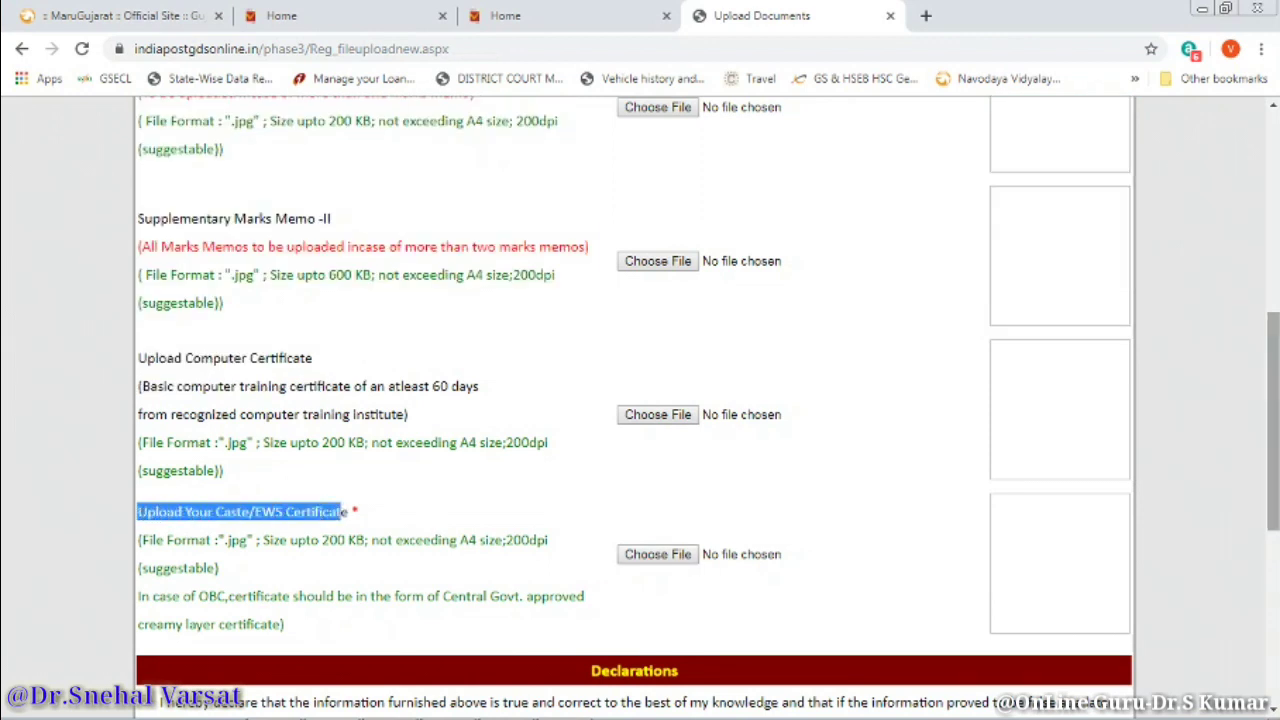
Tick the second through seventh declaration checkboxes
scroll(707, 403, "down", 5)
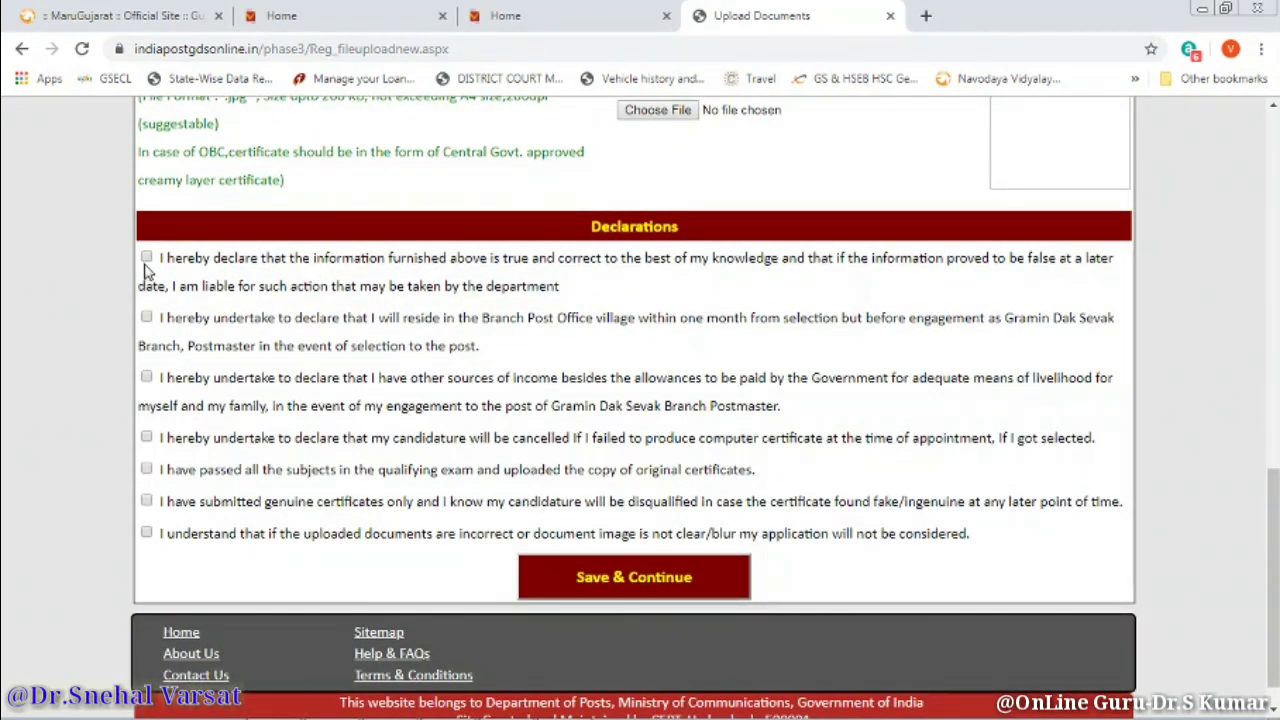
left_click(146, 317)
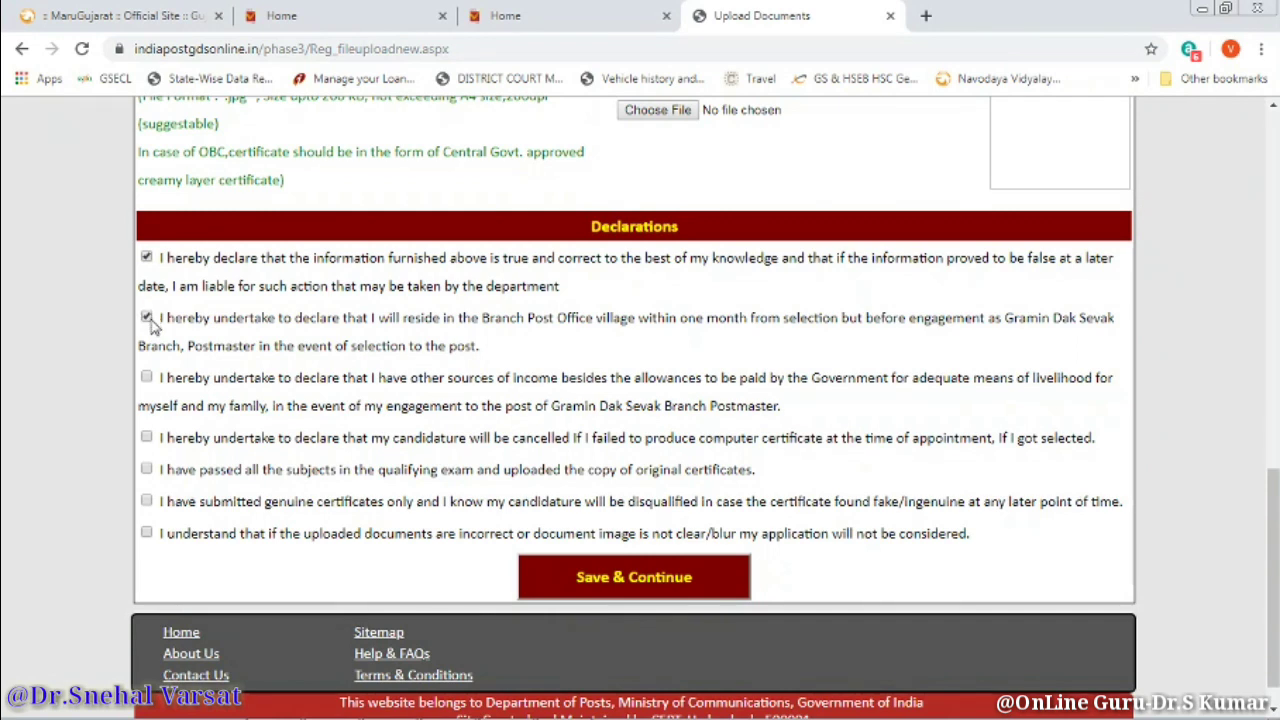
left_click(146, 377)
left_click(146, 437)
left_click(146, 469)
left_click(146, 501)
left_click(146, 533)
left_click_drag(1268, 600, 1272, 305)
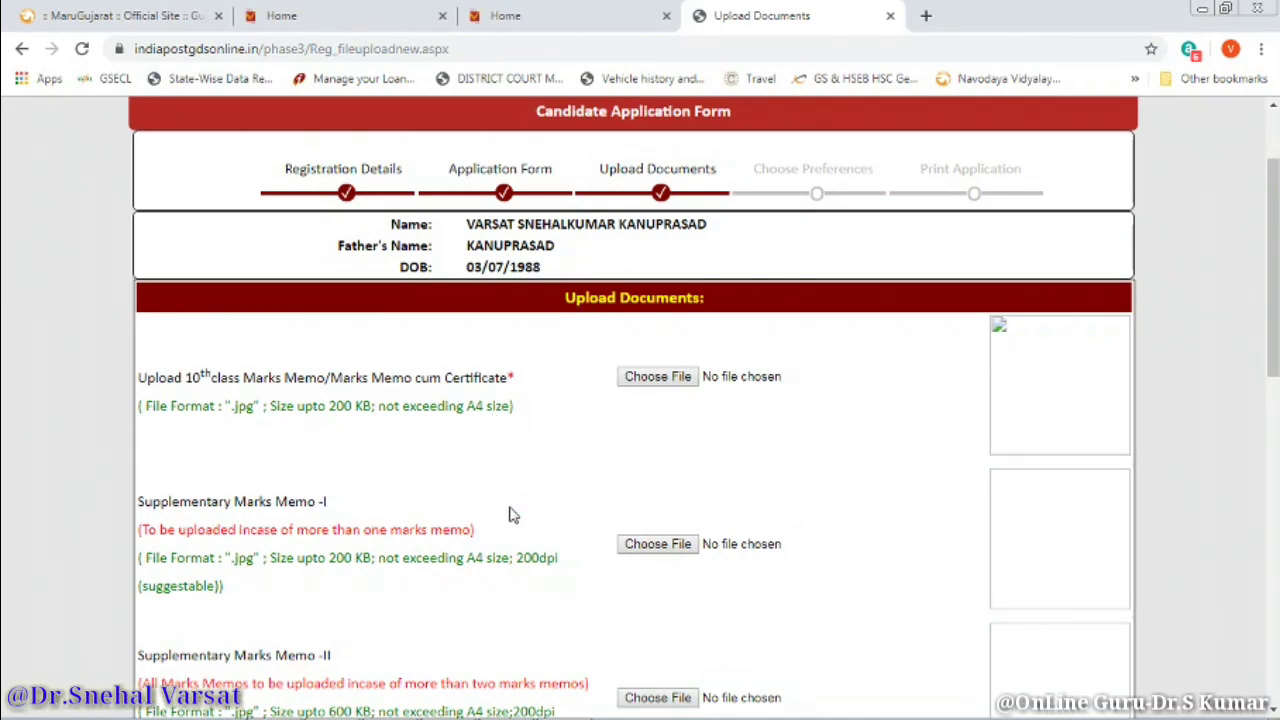
Save the uploaded documents, accept the no-modifications confirmation, and dismiss the success notice
scroll(1272, 300, "down", 1)
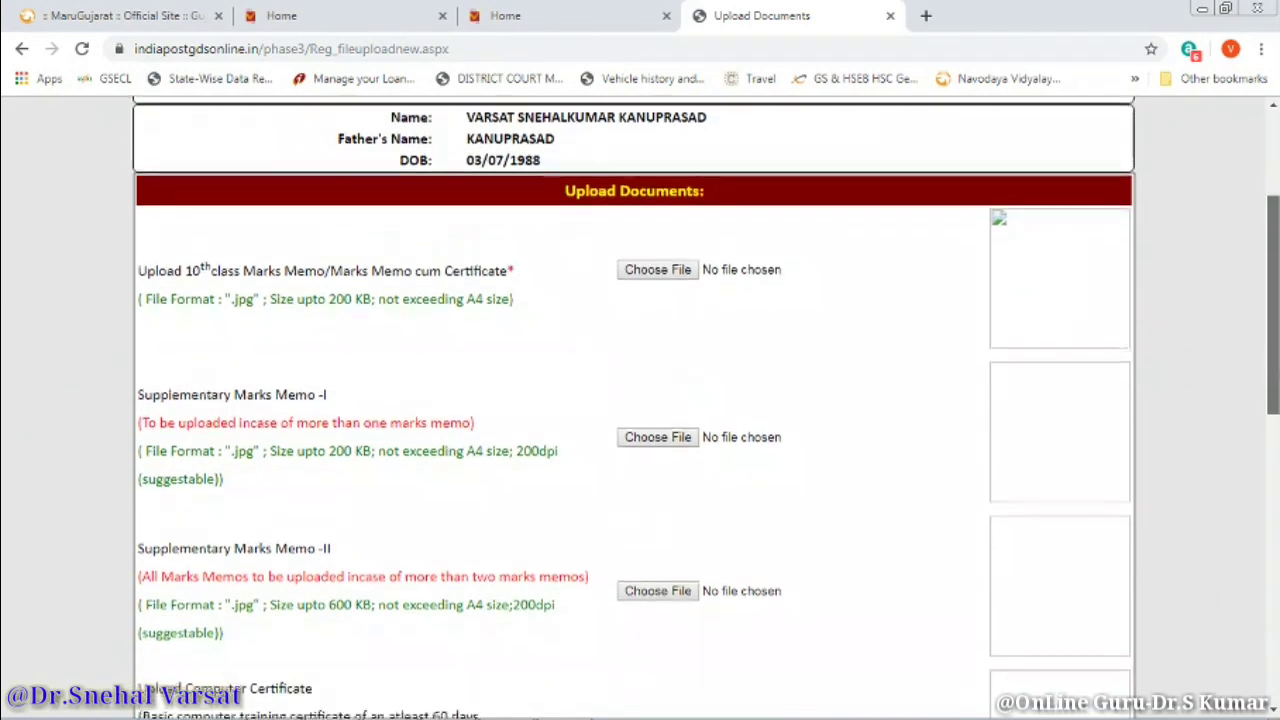
scroll(640, 408, "down", 2)
scroll(640, 408, "down", 2)
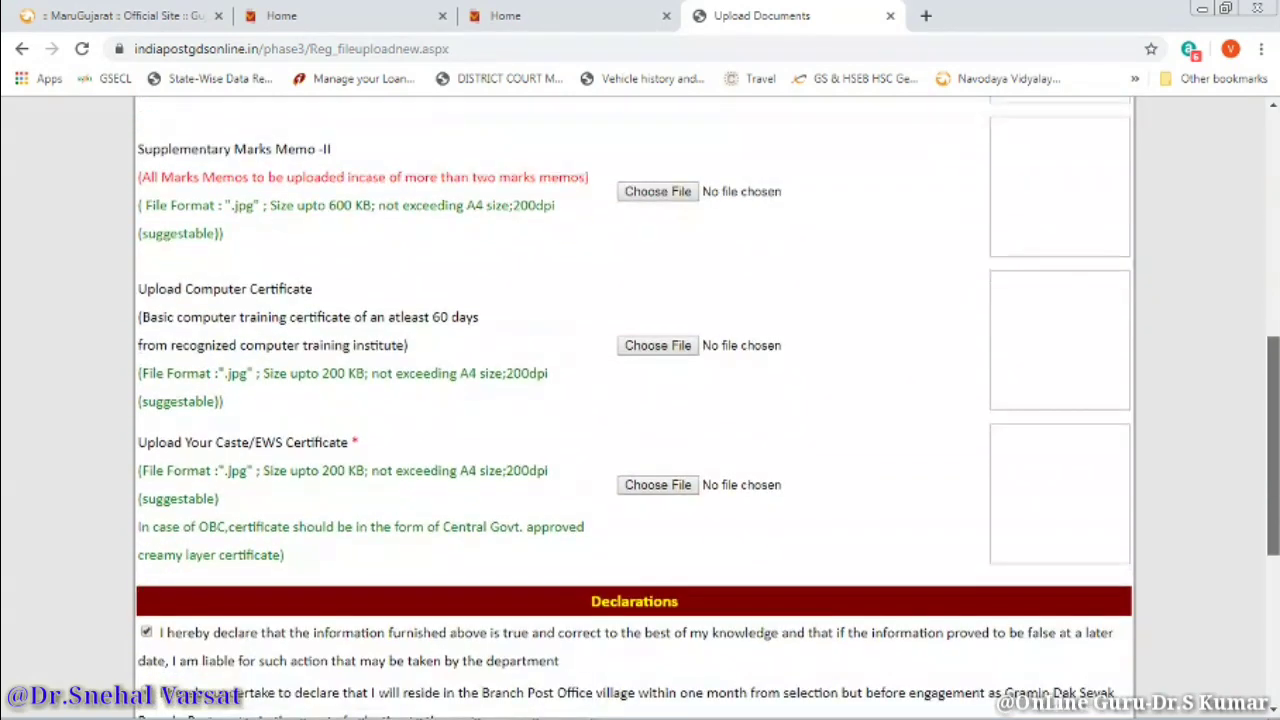
scroll(1088, 374, "up", 5)
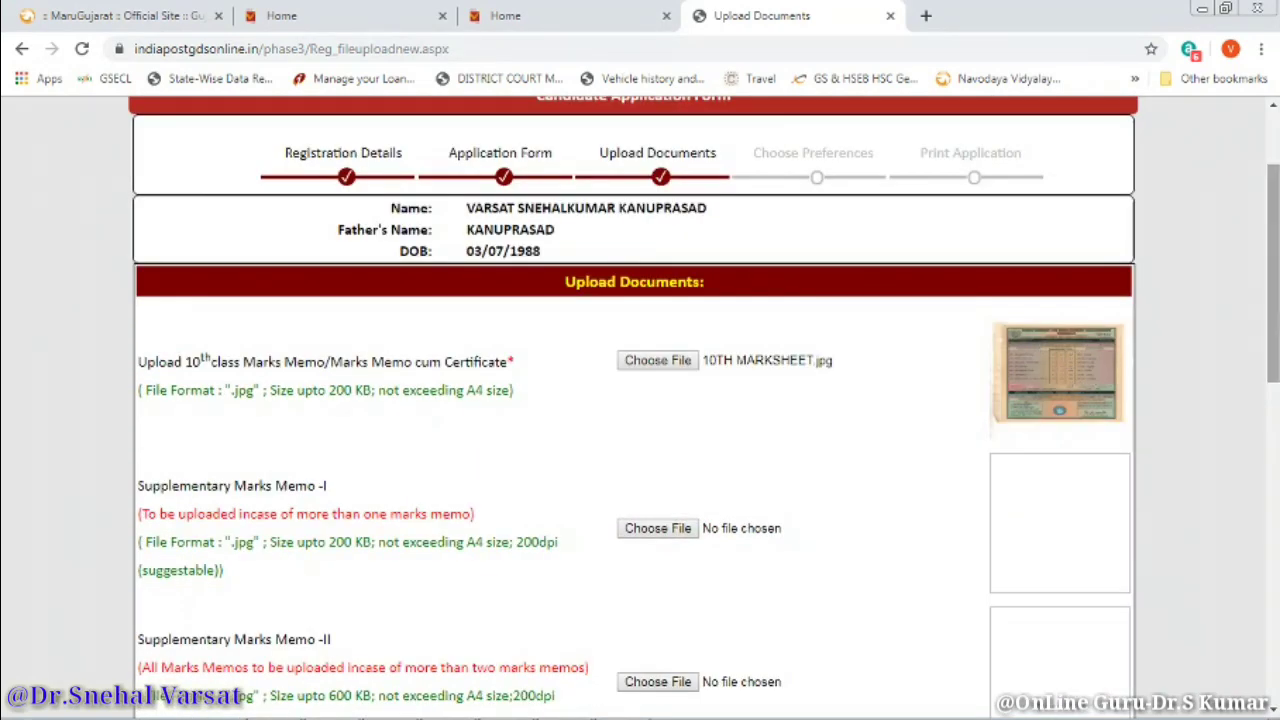
left_click_drag(1273, 270, 1273, 382)
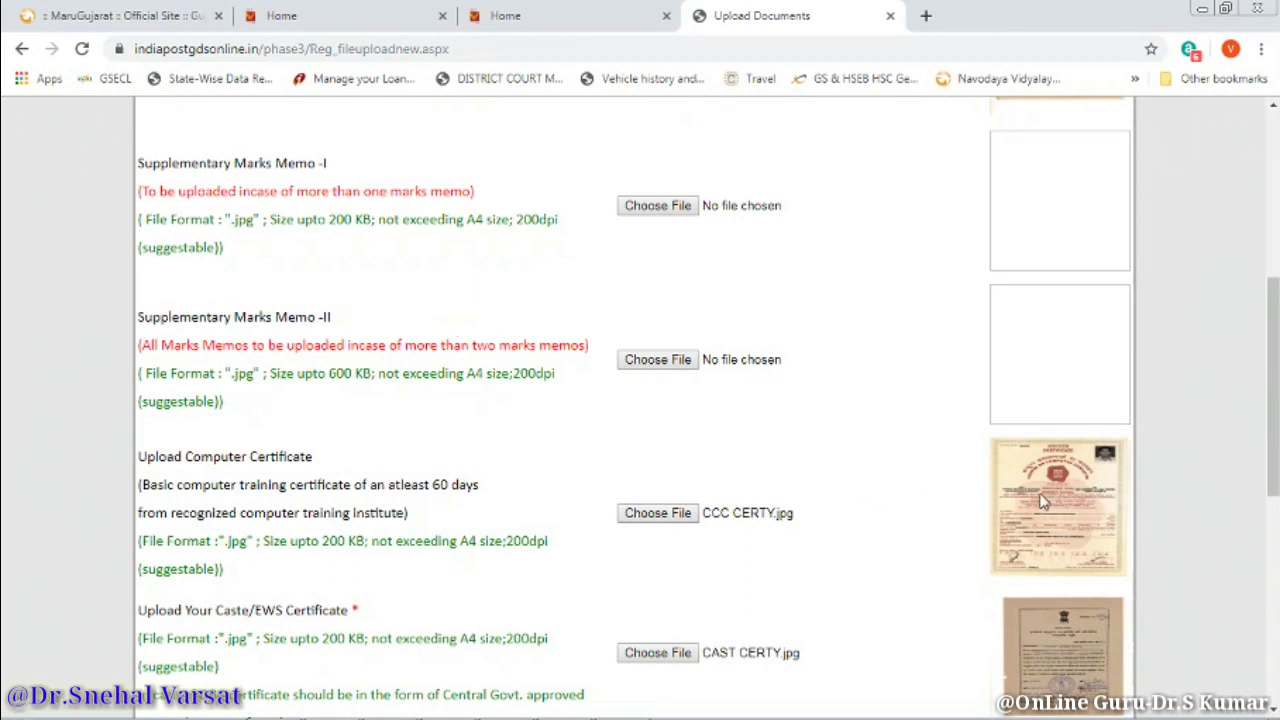
left_click_drag(1273, 380, 1273, 490)
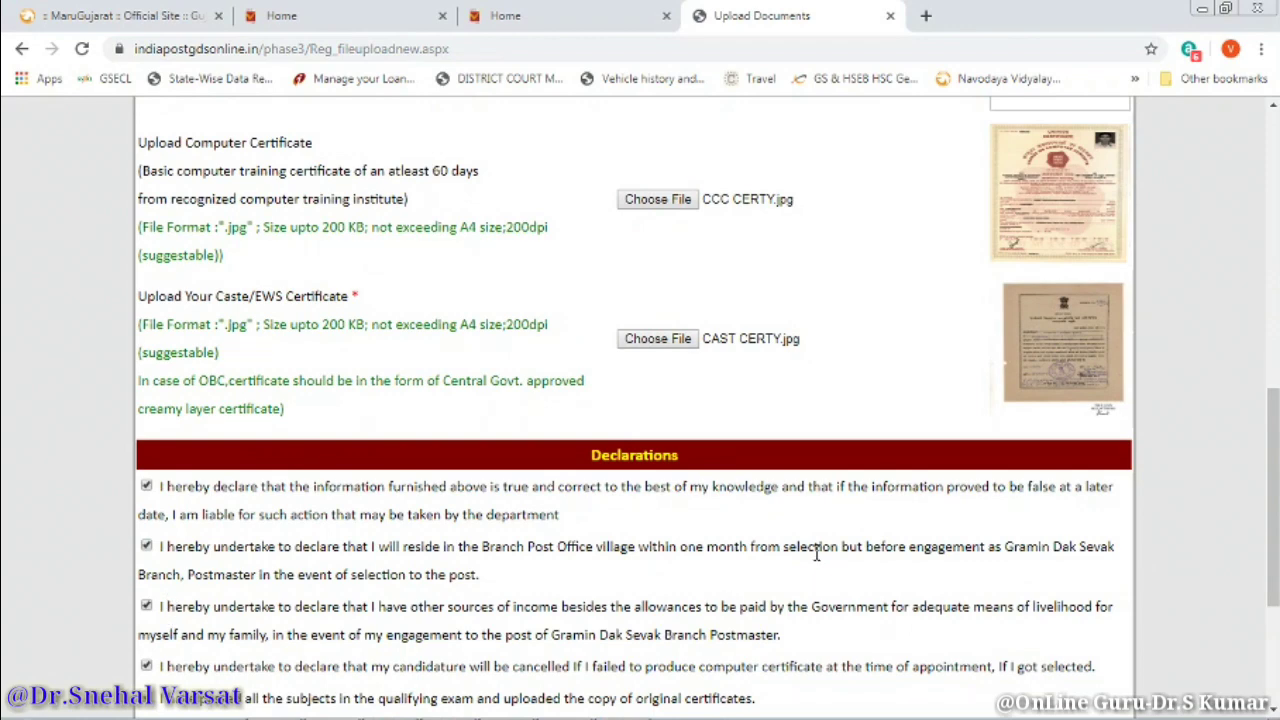
left_click_drag(1273, 490, 1273, 580)
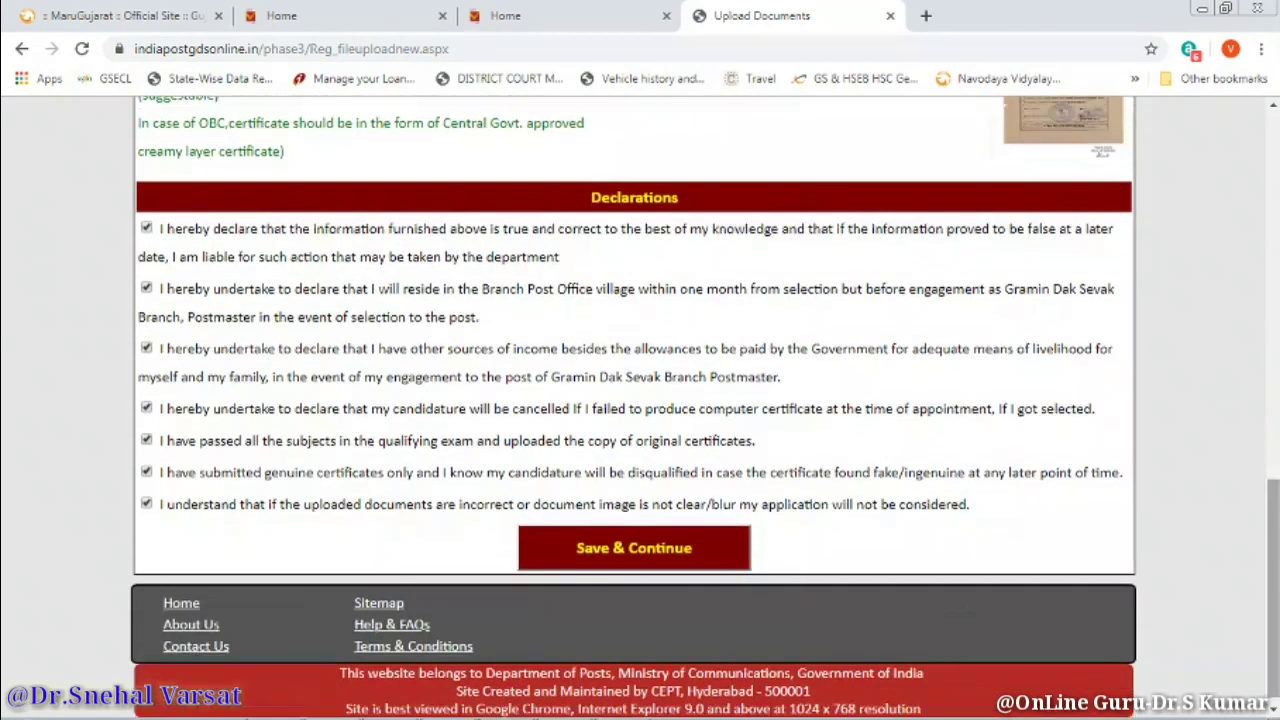
left_click(627, 545)
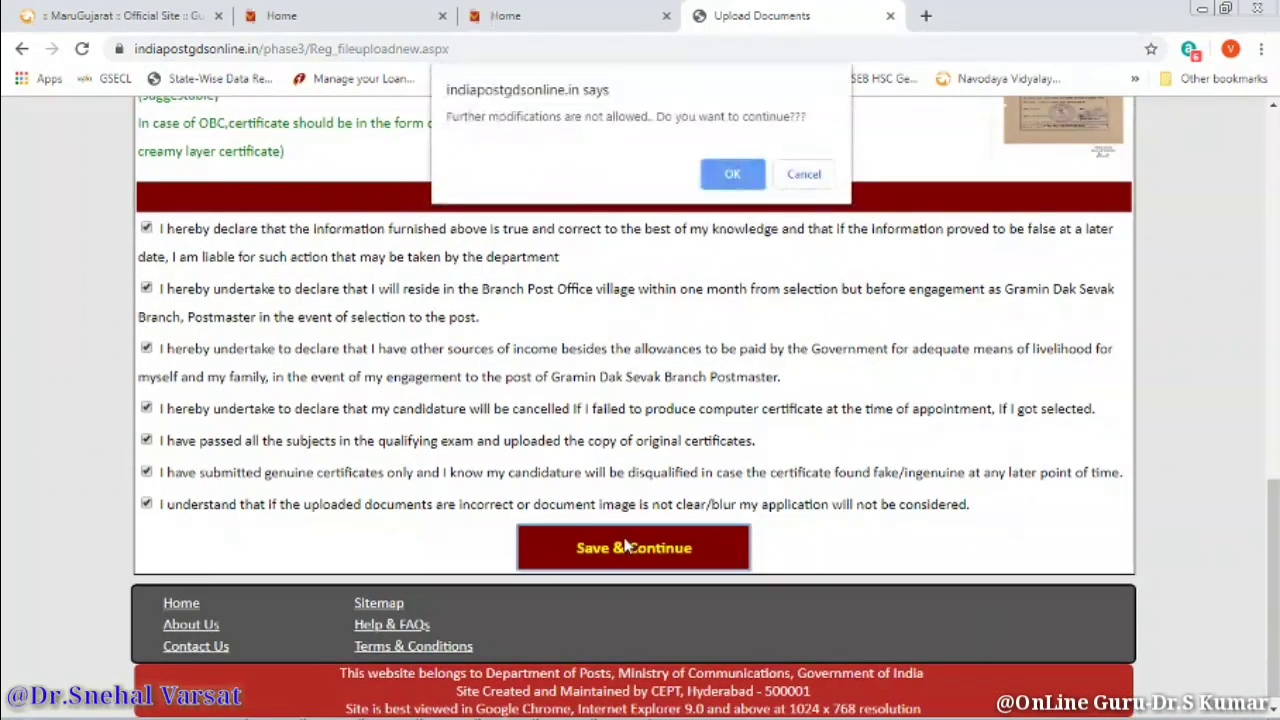
left_click(731, 175)
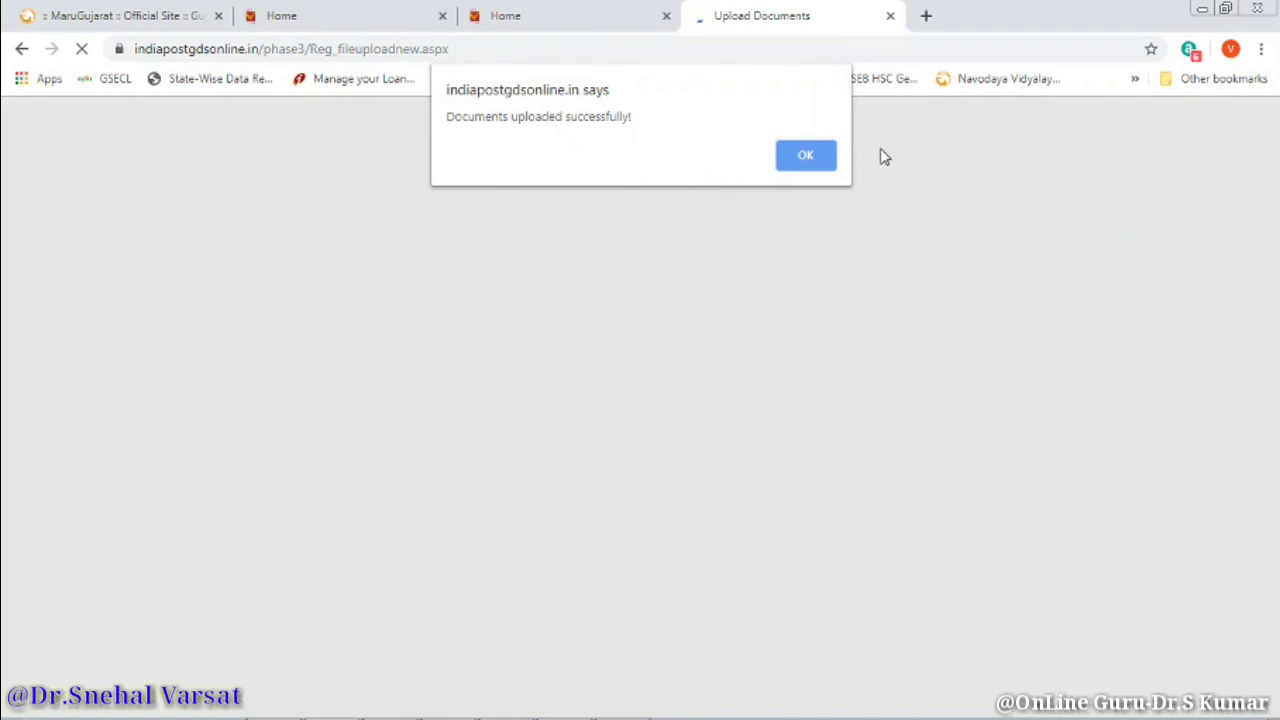
left_click(827, 156)
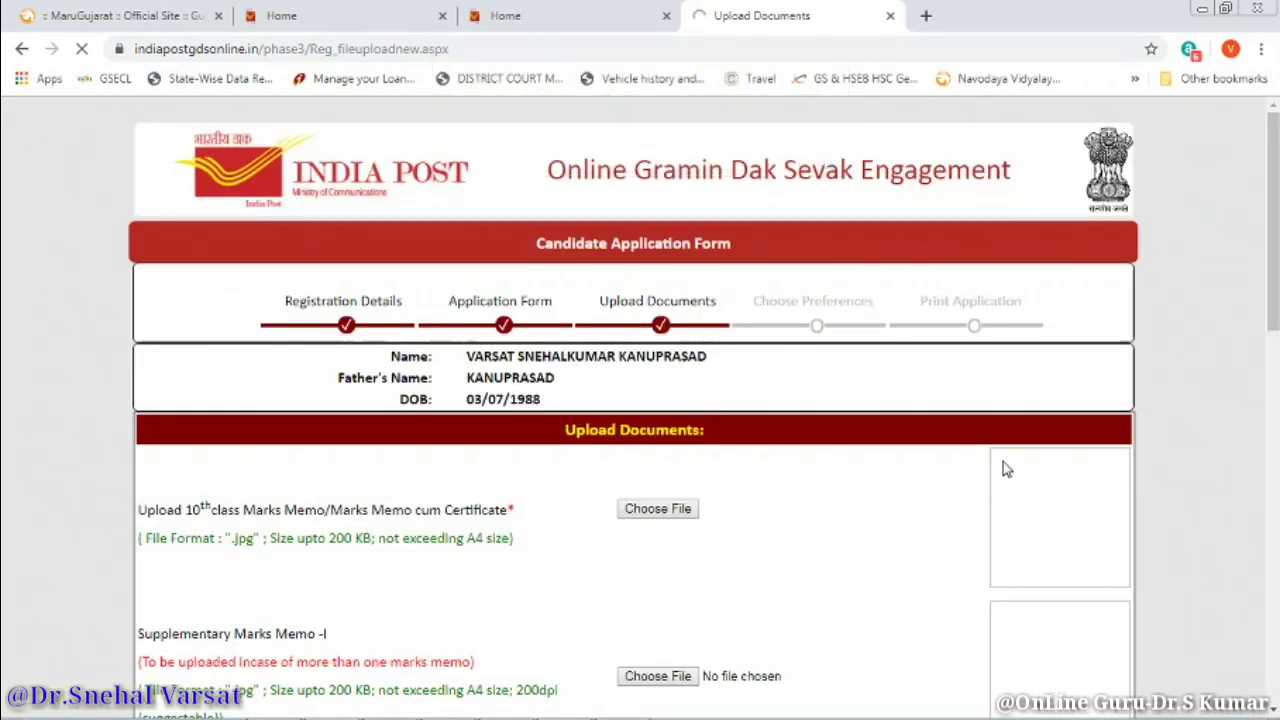